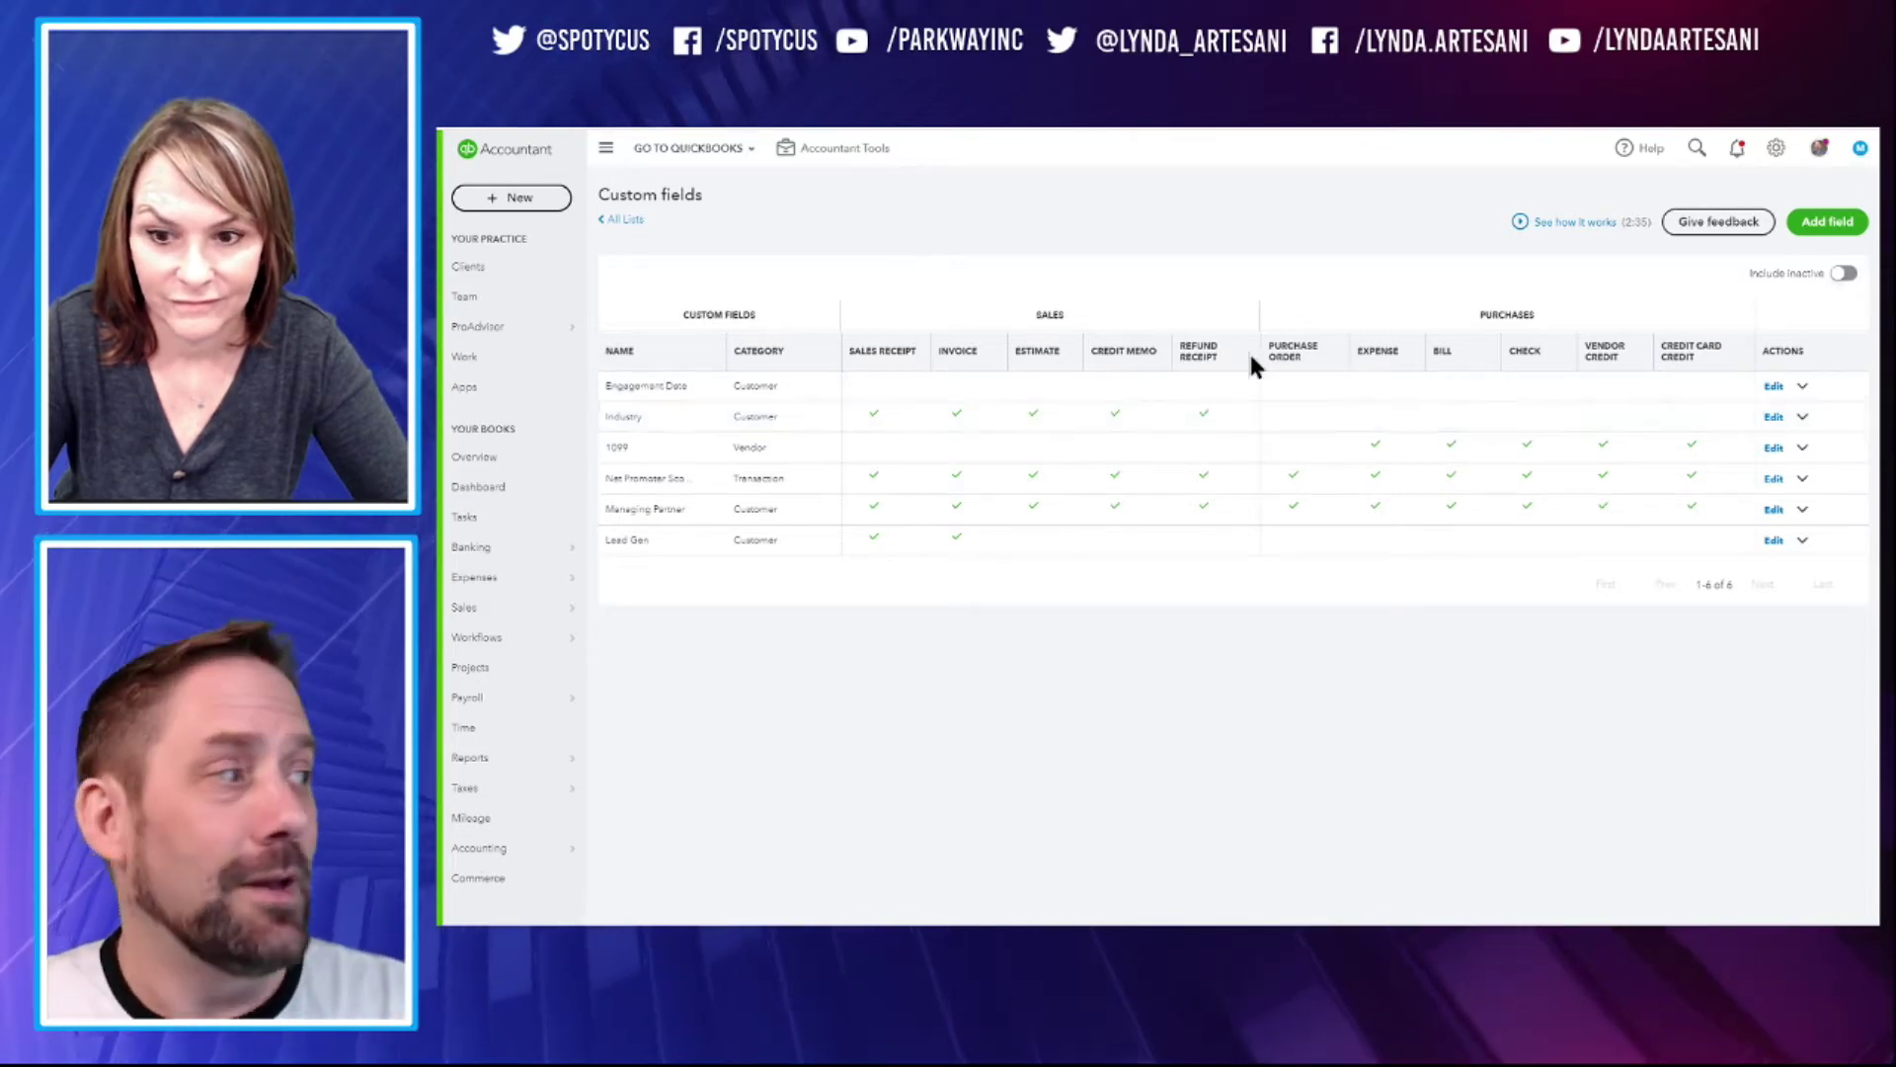
Inspect the Industry custom field's dropdown options and forms, close its editor, and go to Workflows
left_click(1773, 418)
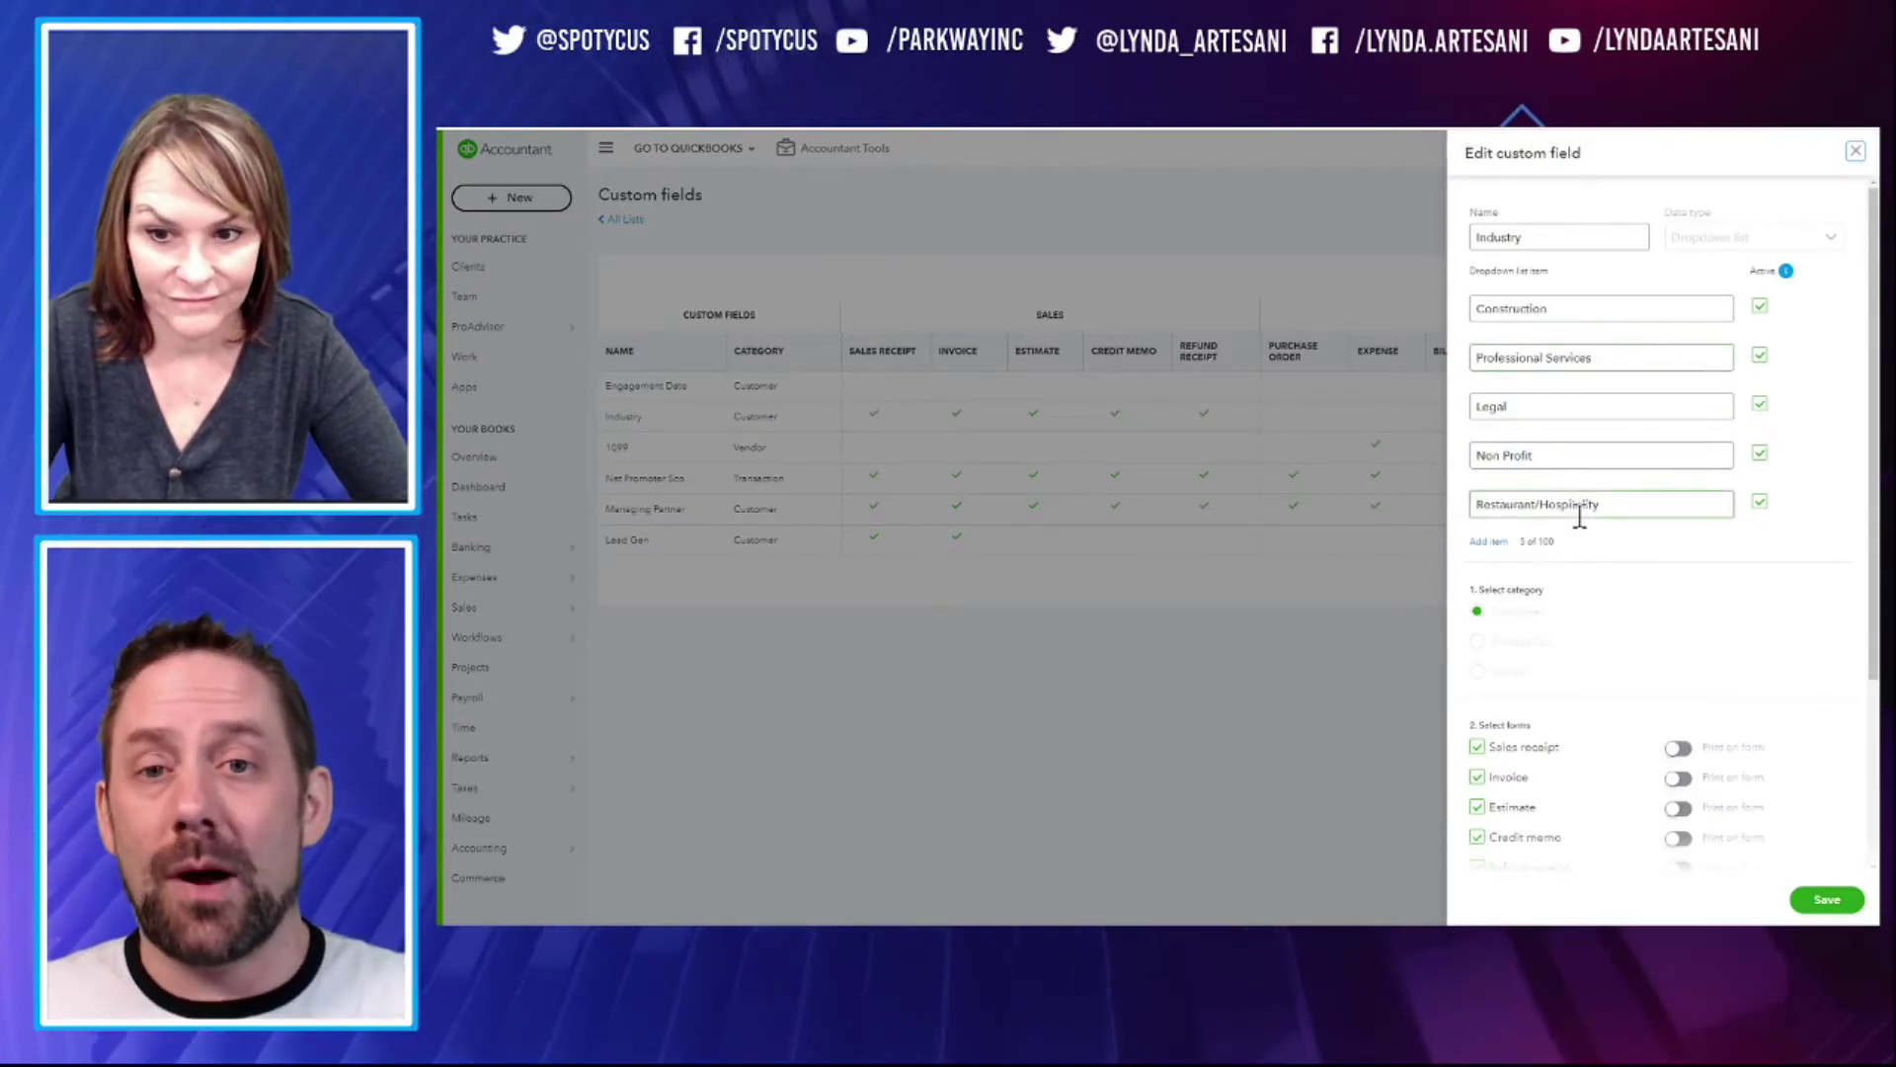
scroll(1558, 758, "down", 2)
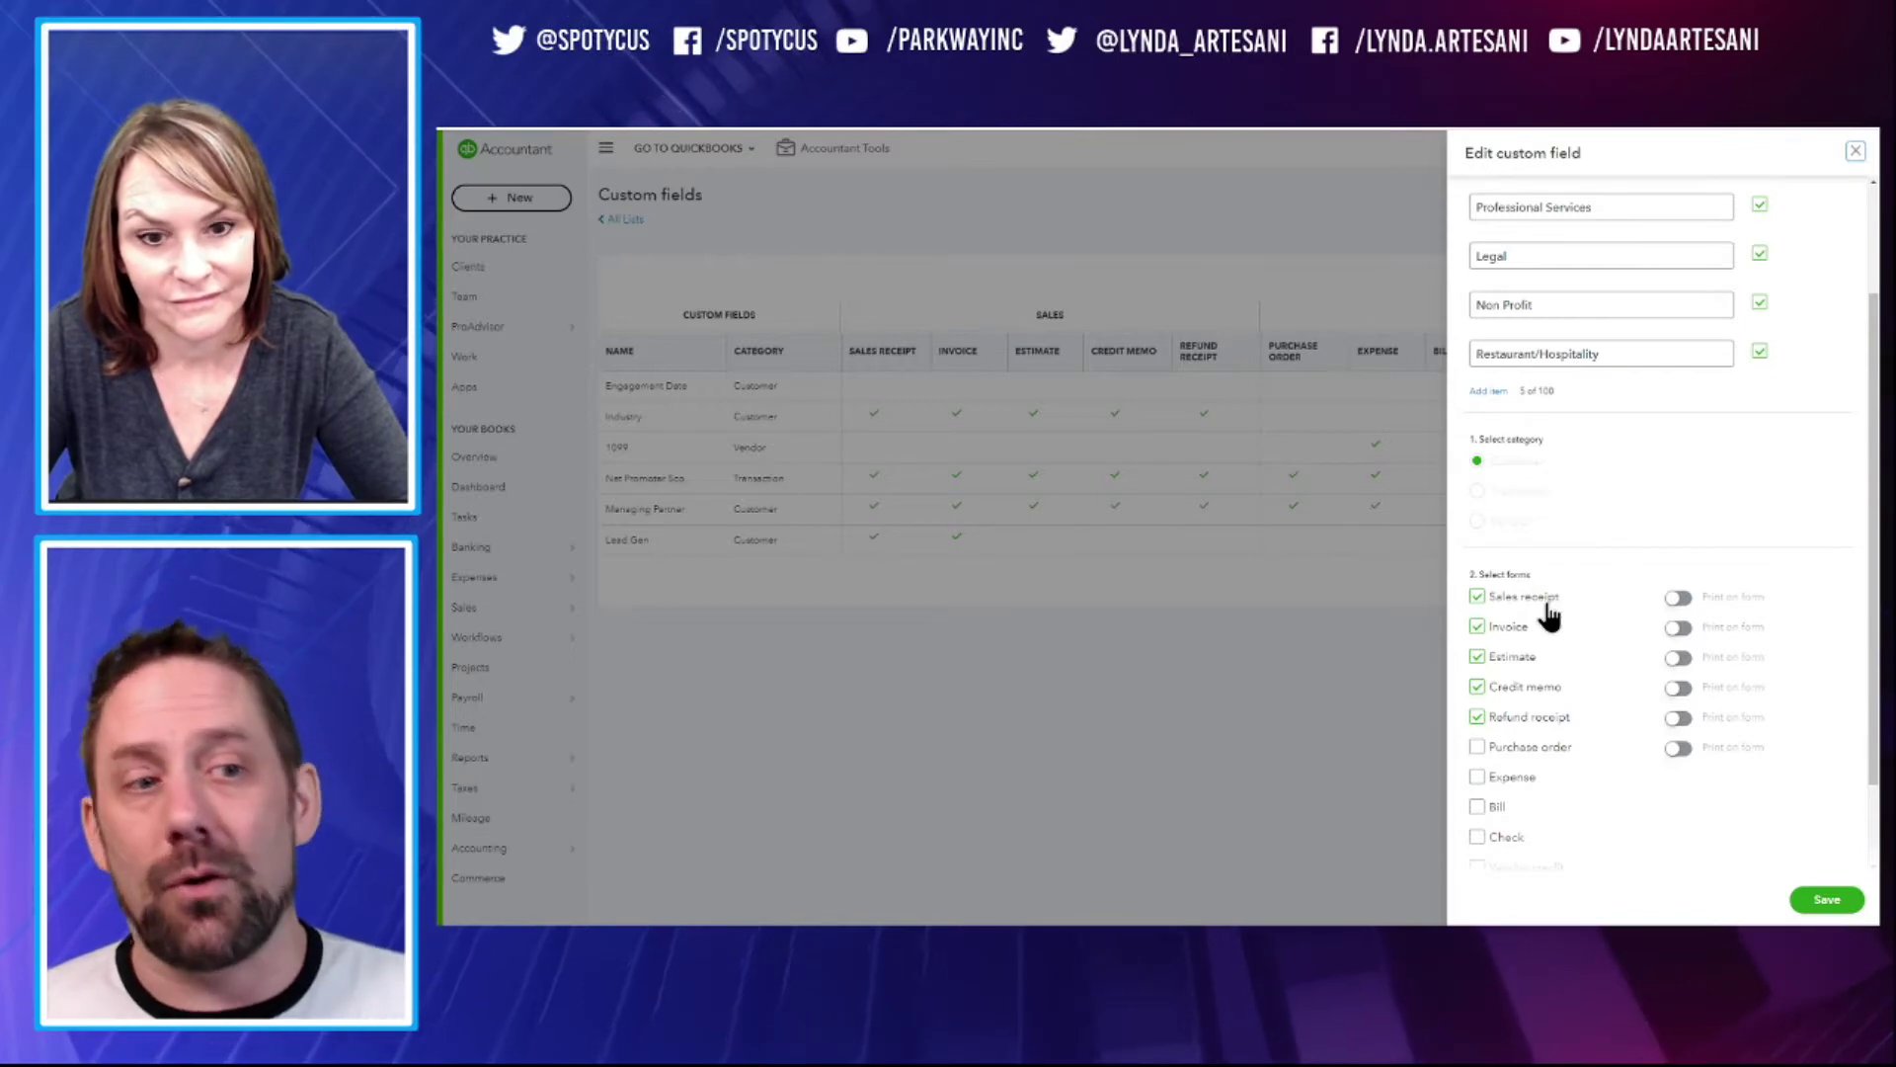
left_click(1855, 153)
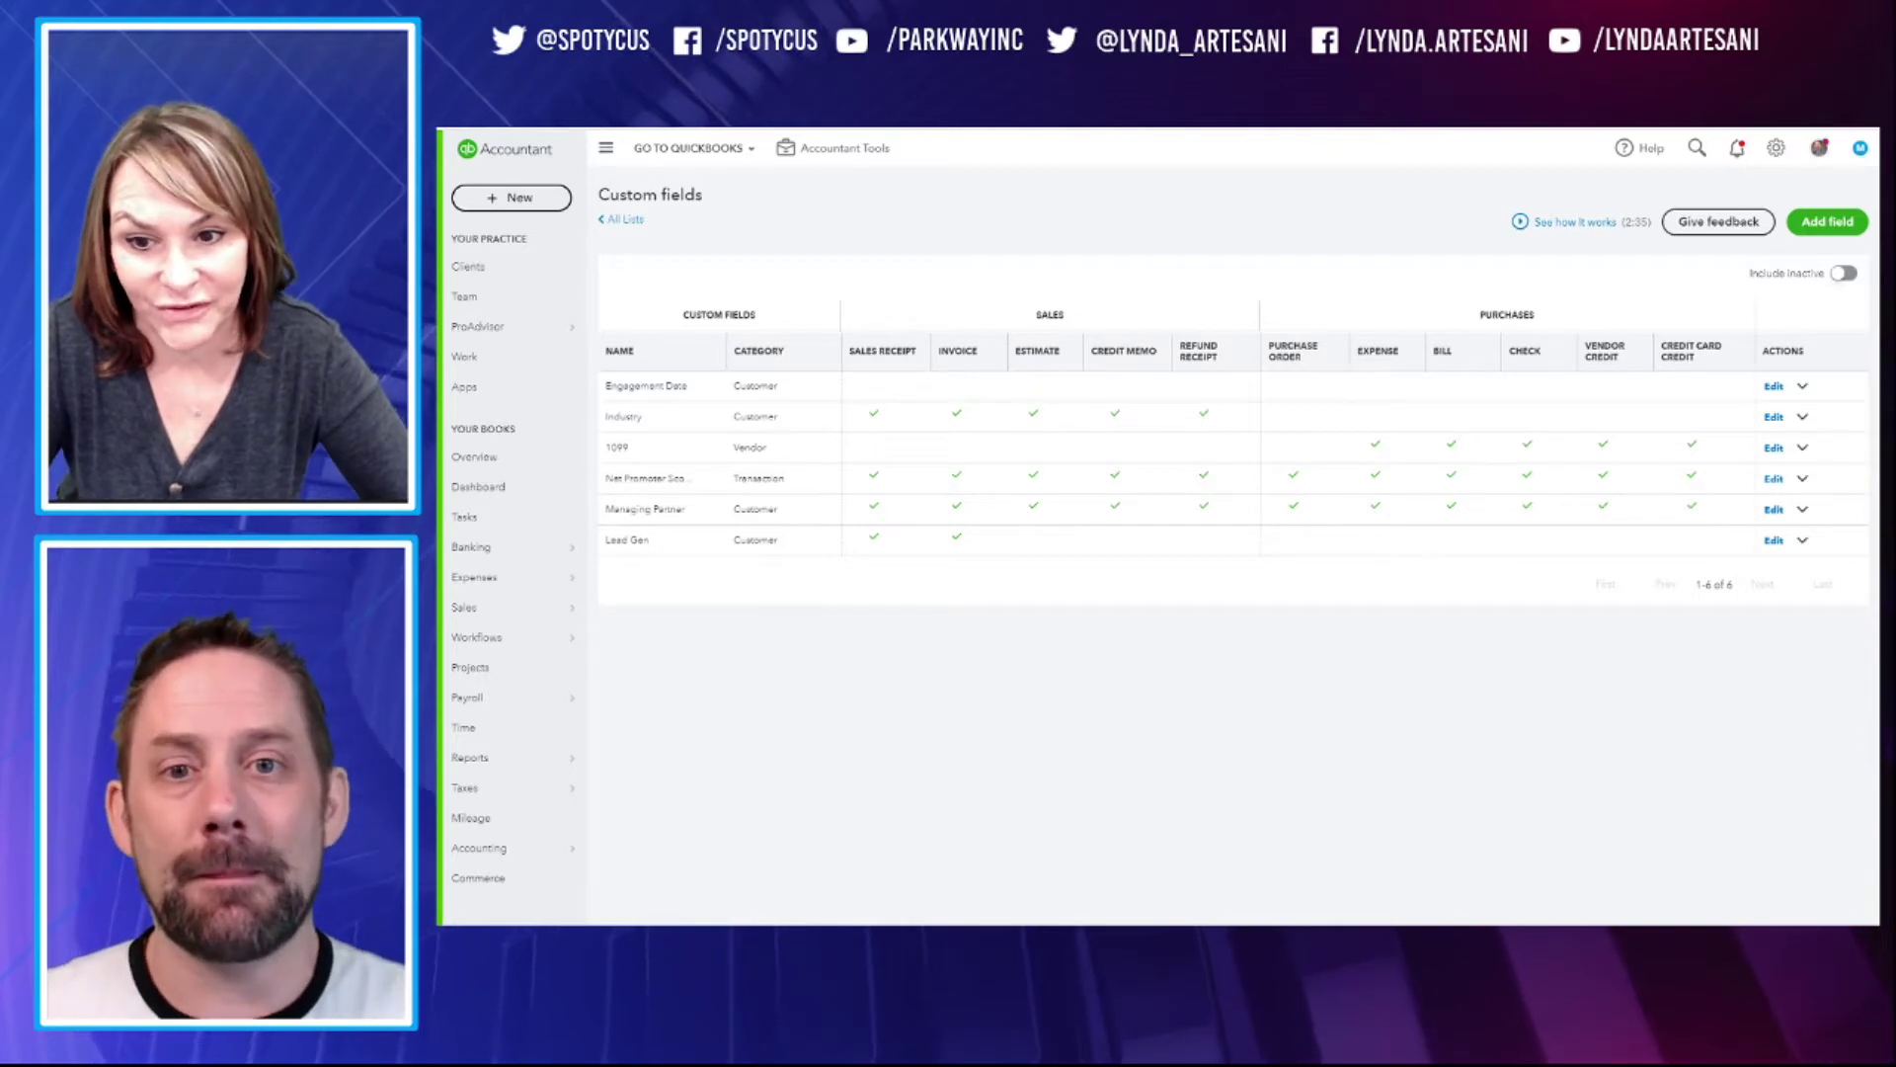
key("ctrl+Tab")
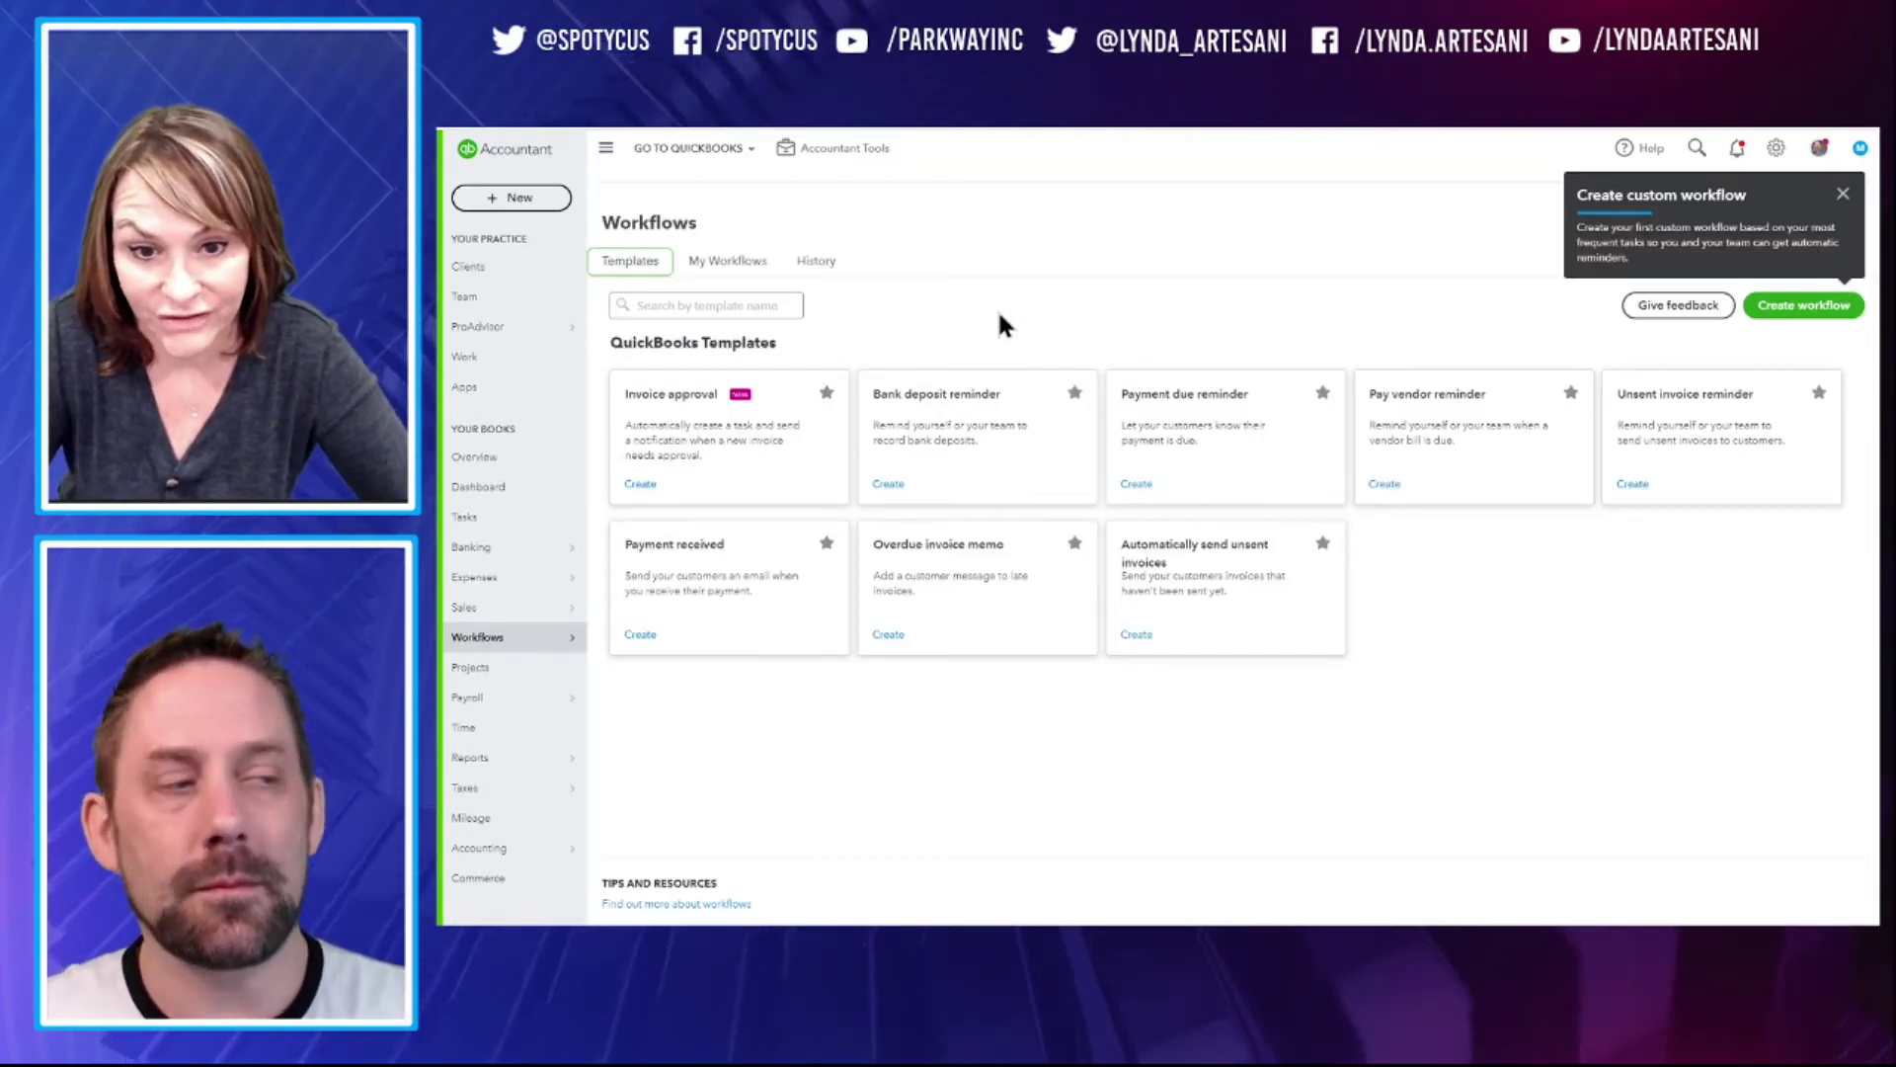
Switch to My Workflows and open the Payment due reminder workflow for editing
left_click(741, 305)
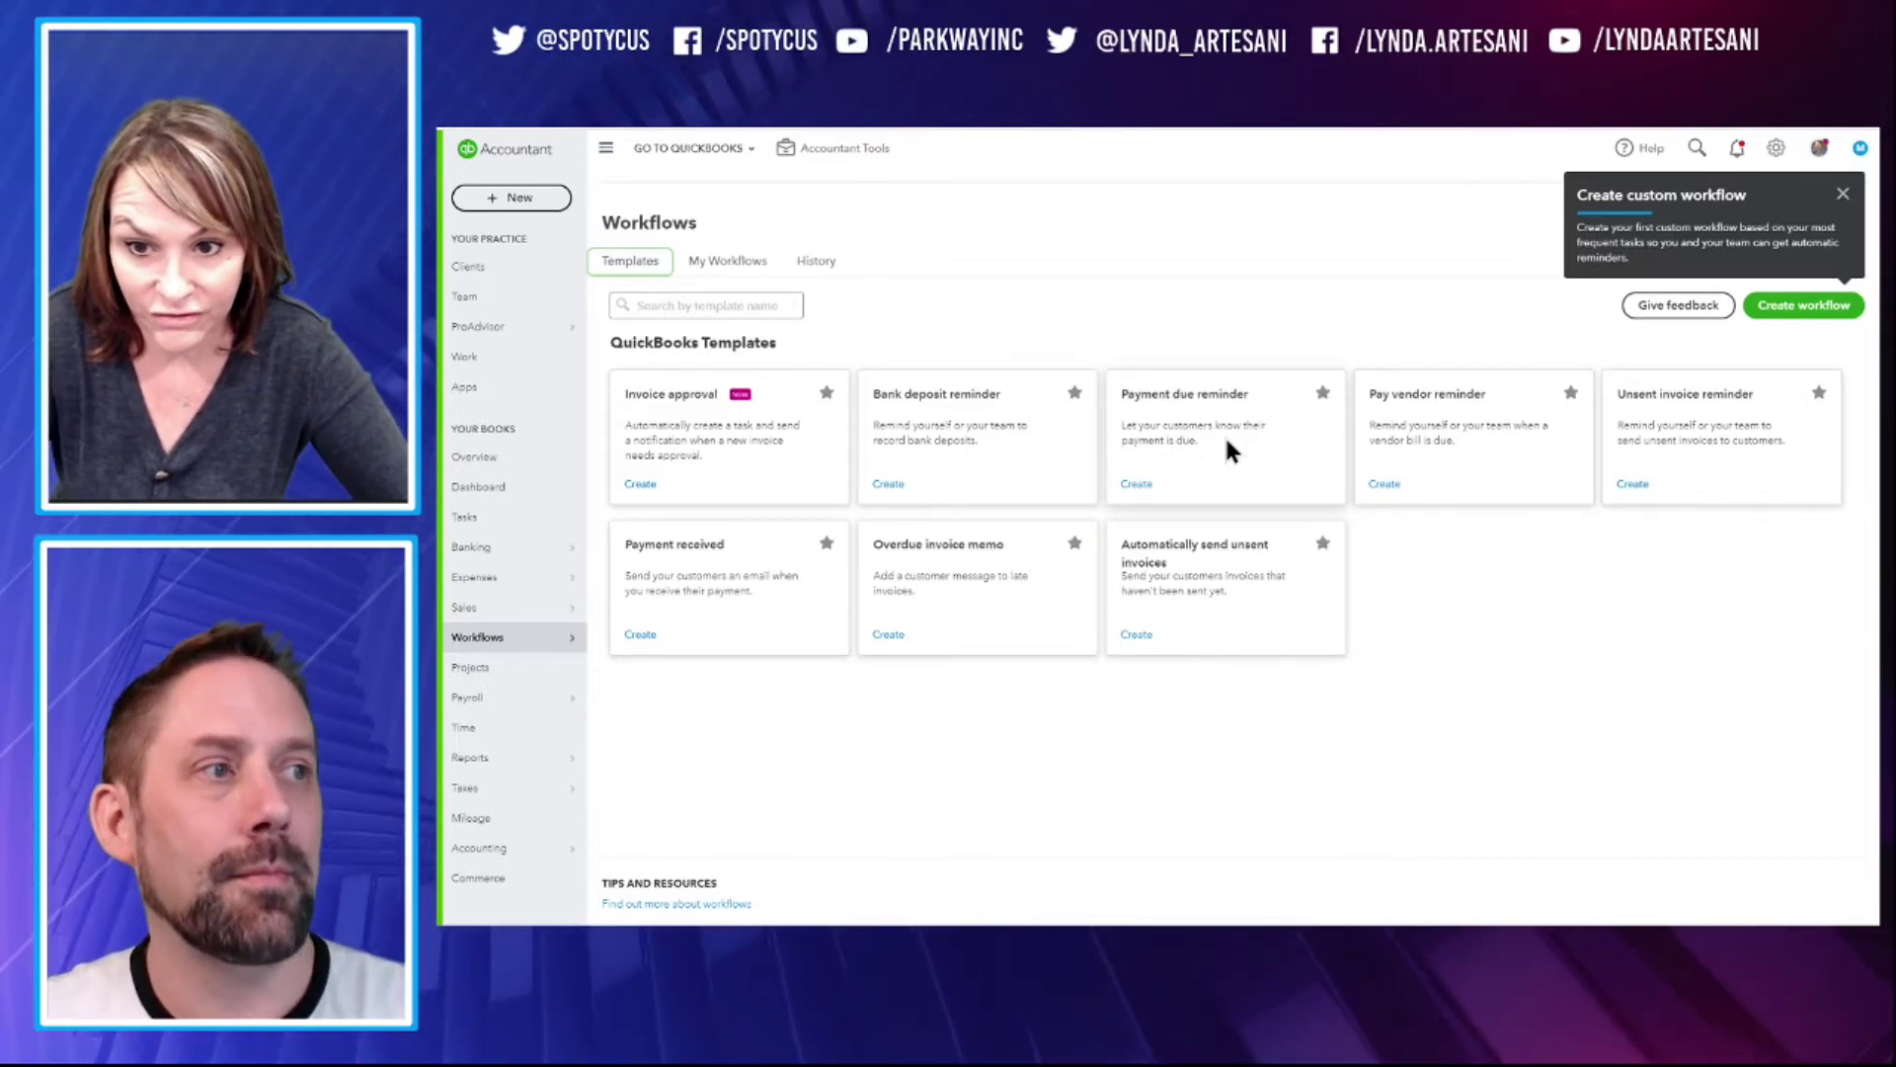
left_click(736, 265)
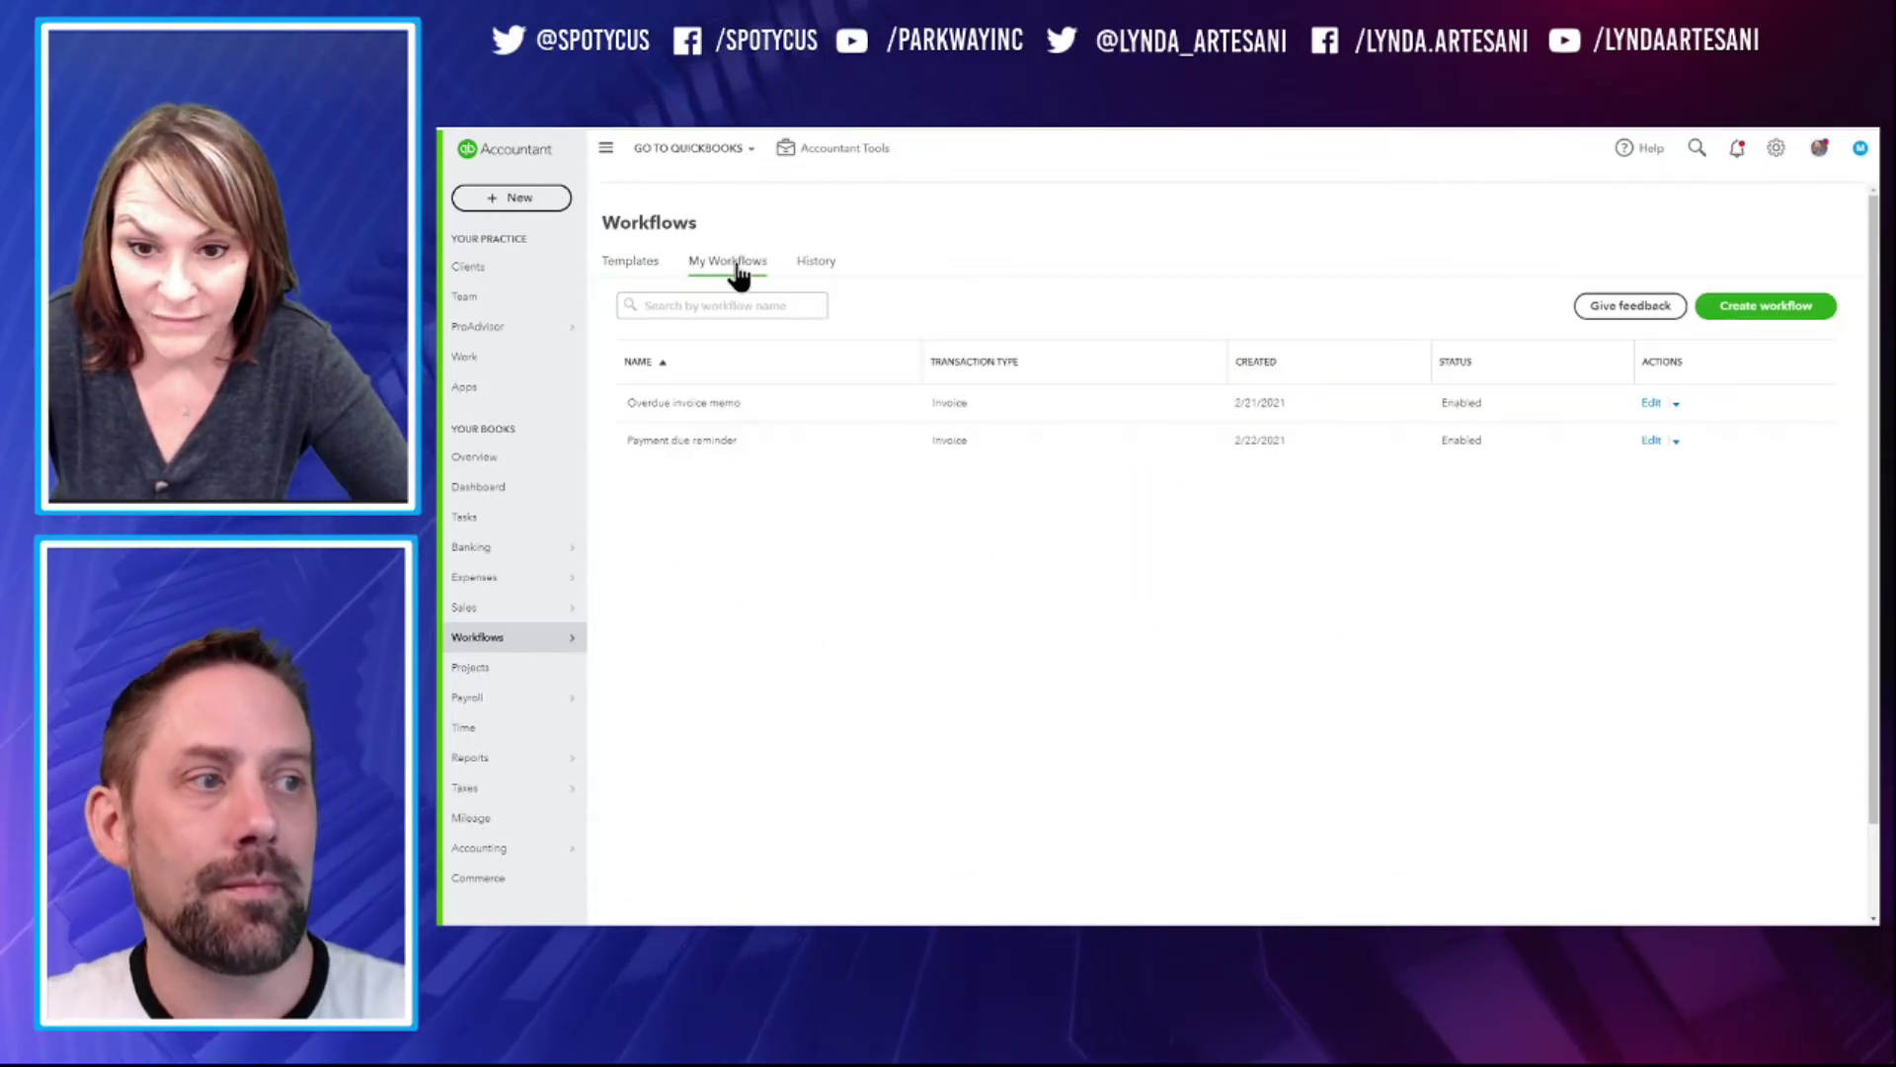
left_click(1648, 443)
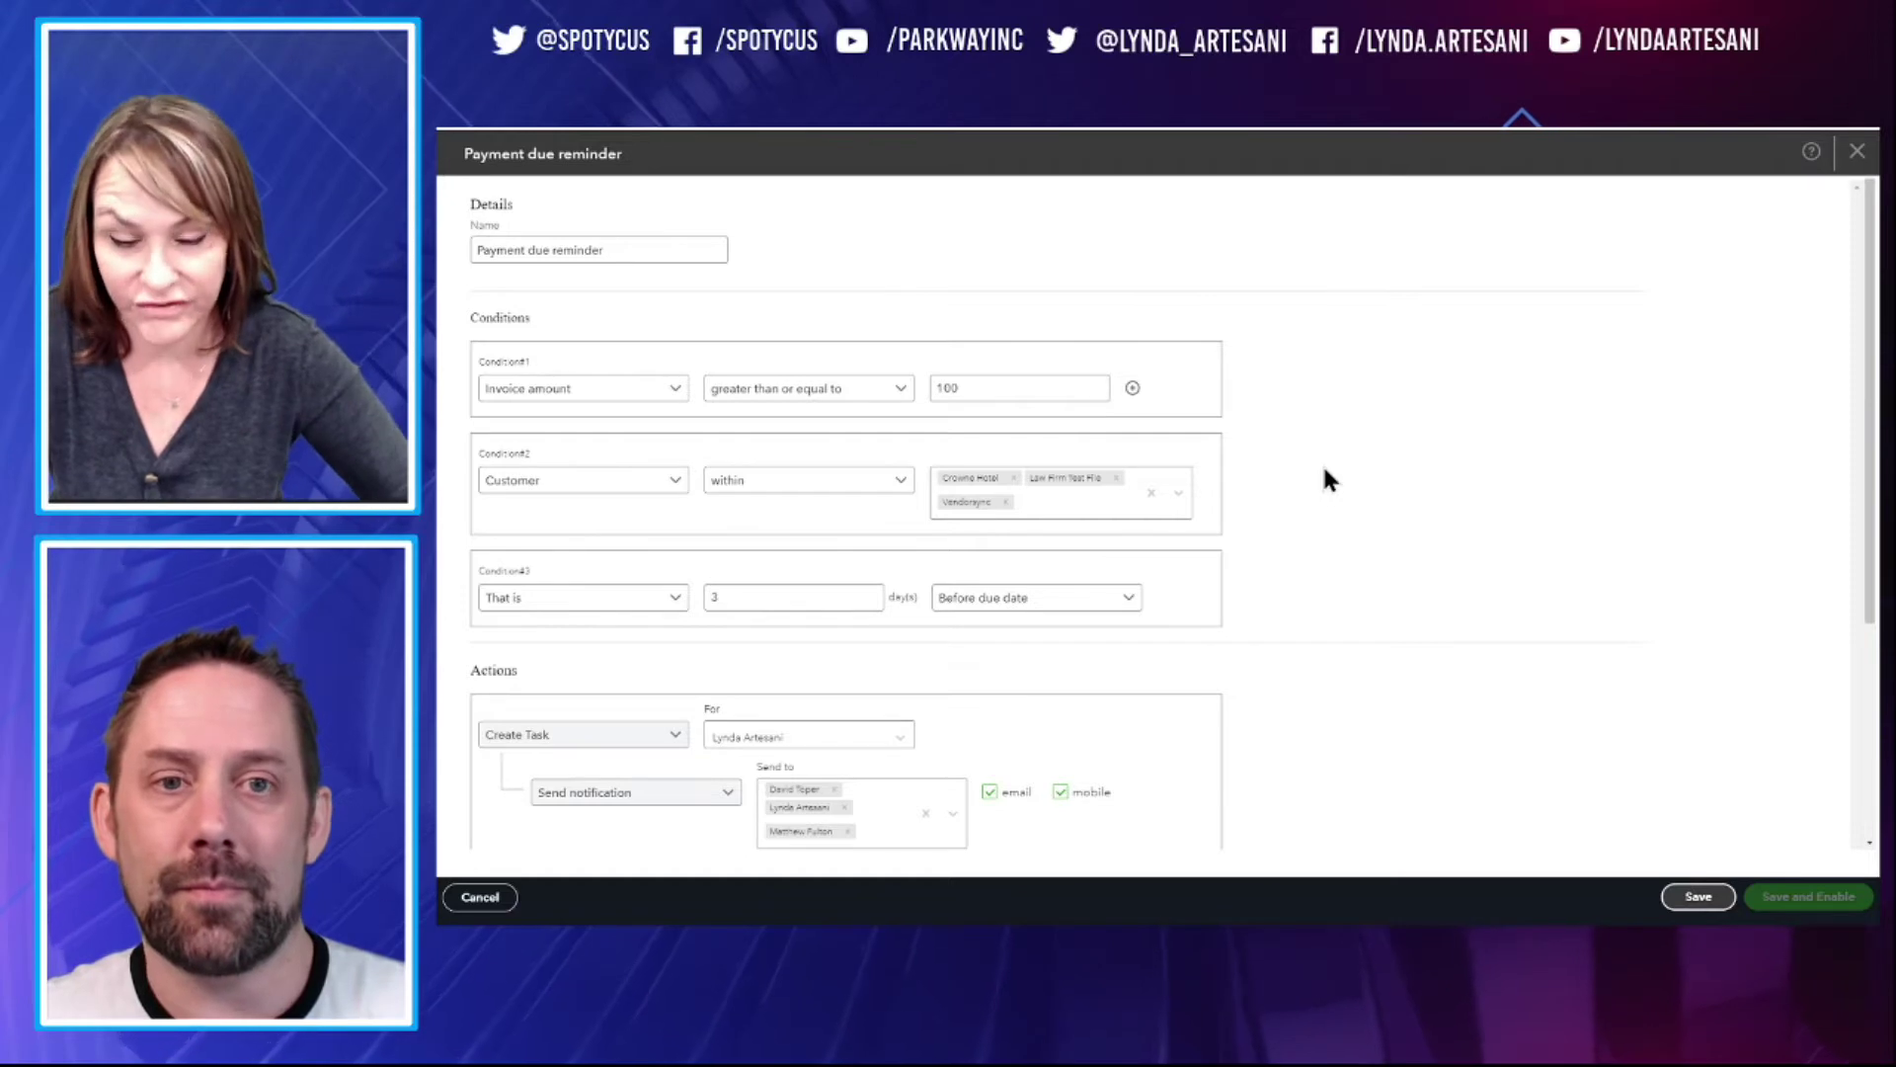
Scroll through the reminder's customer conditions and e-mail message, then cancel without saving
scroll(1323, 472, "down", 3)
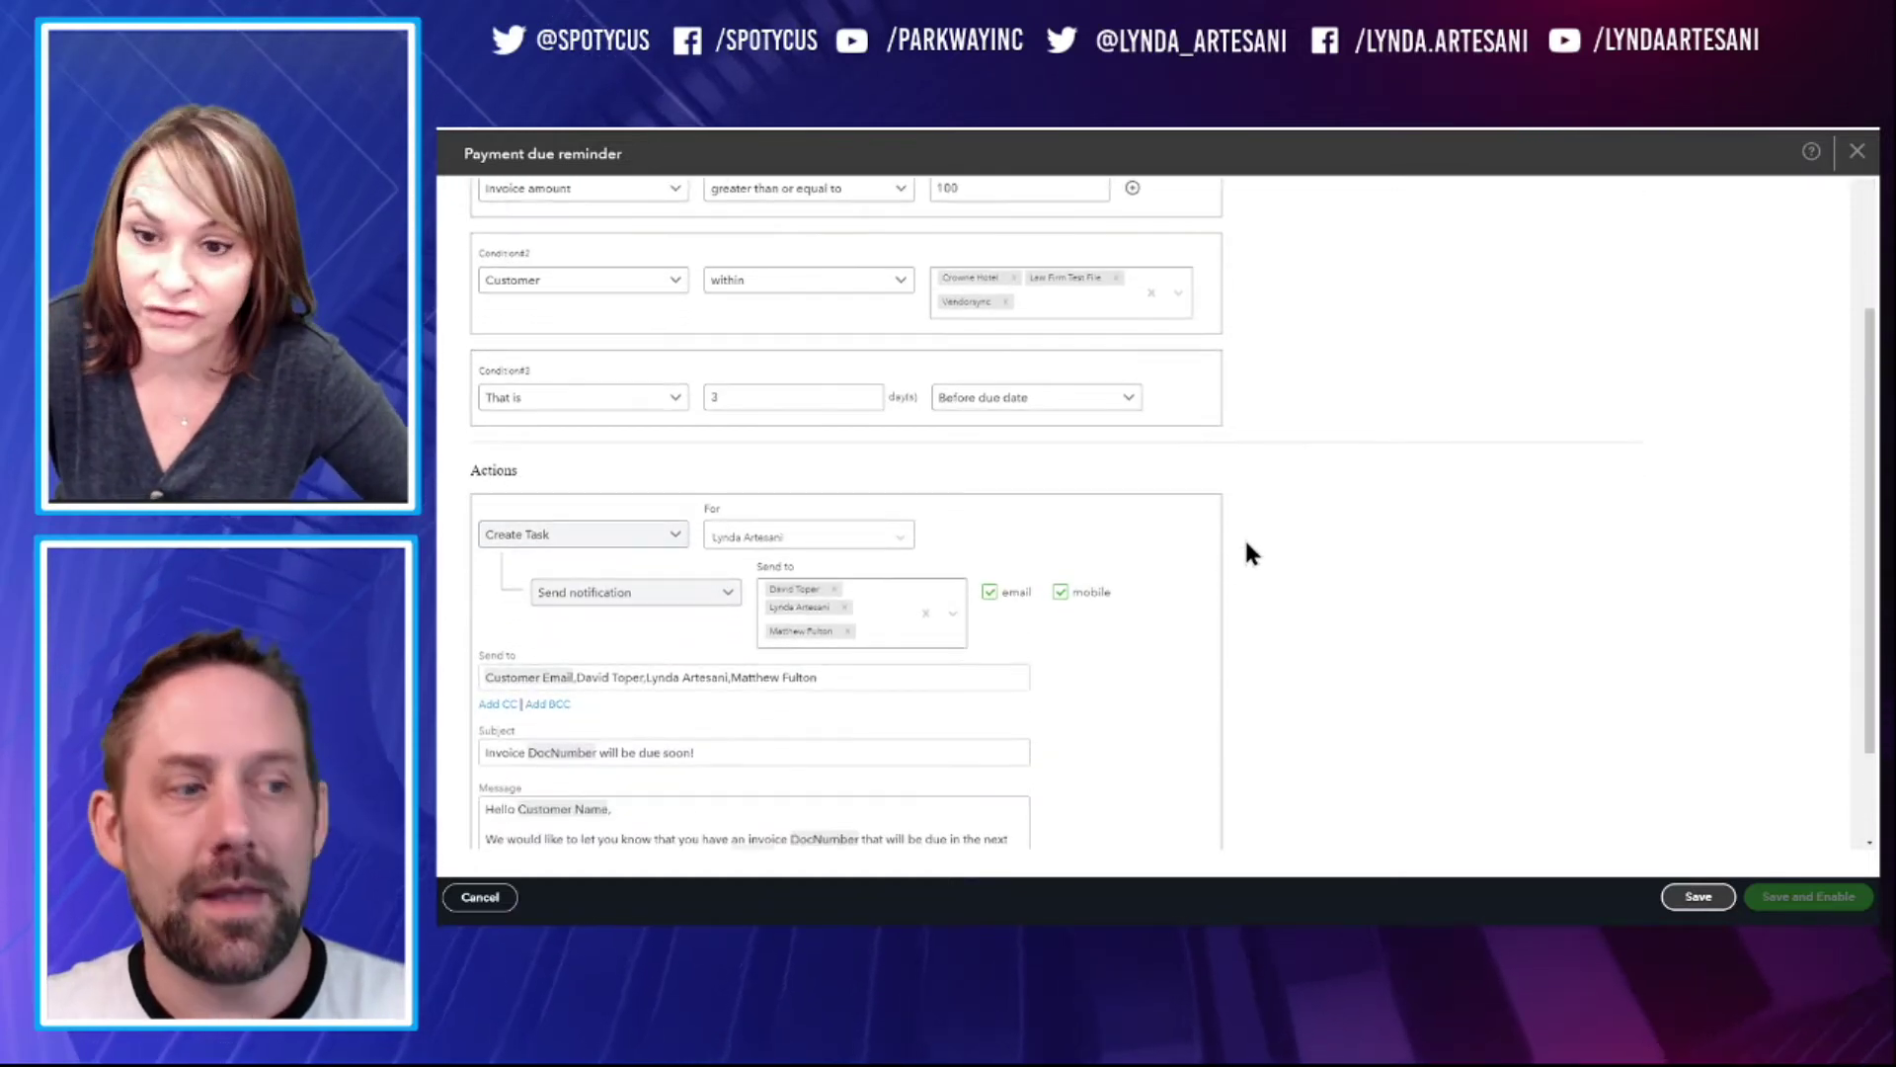
scroll(1247, 553, "down", 2)
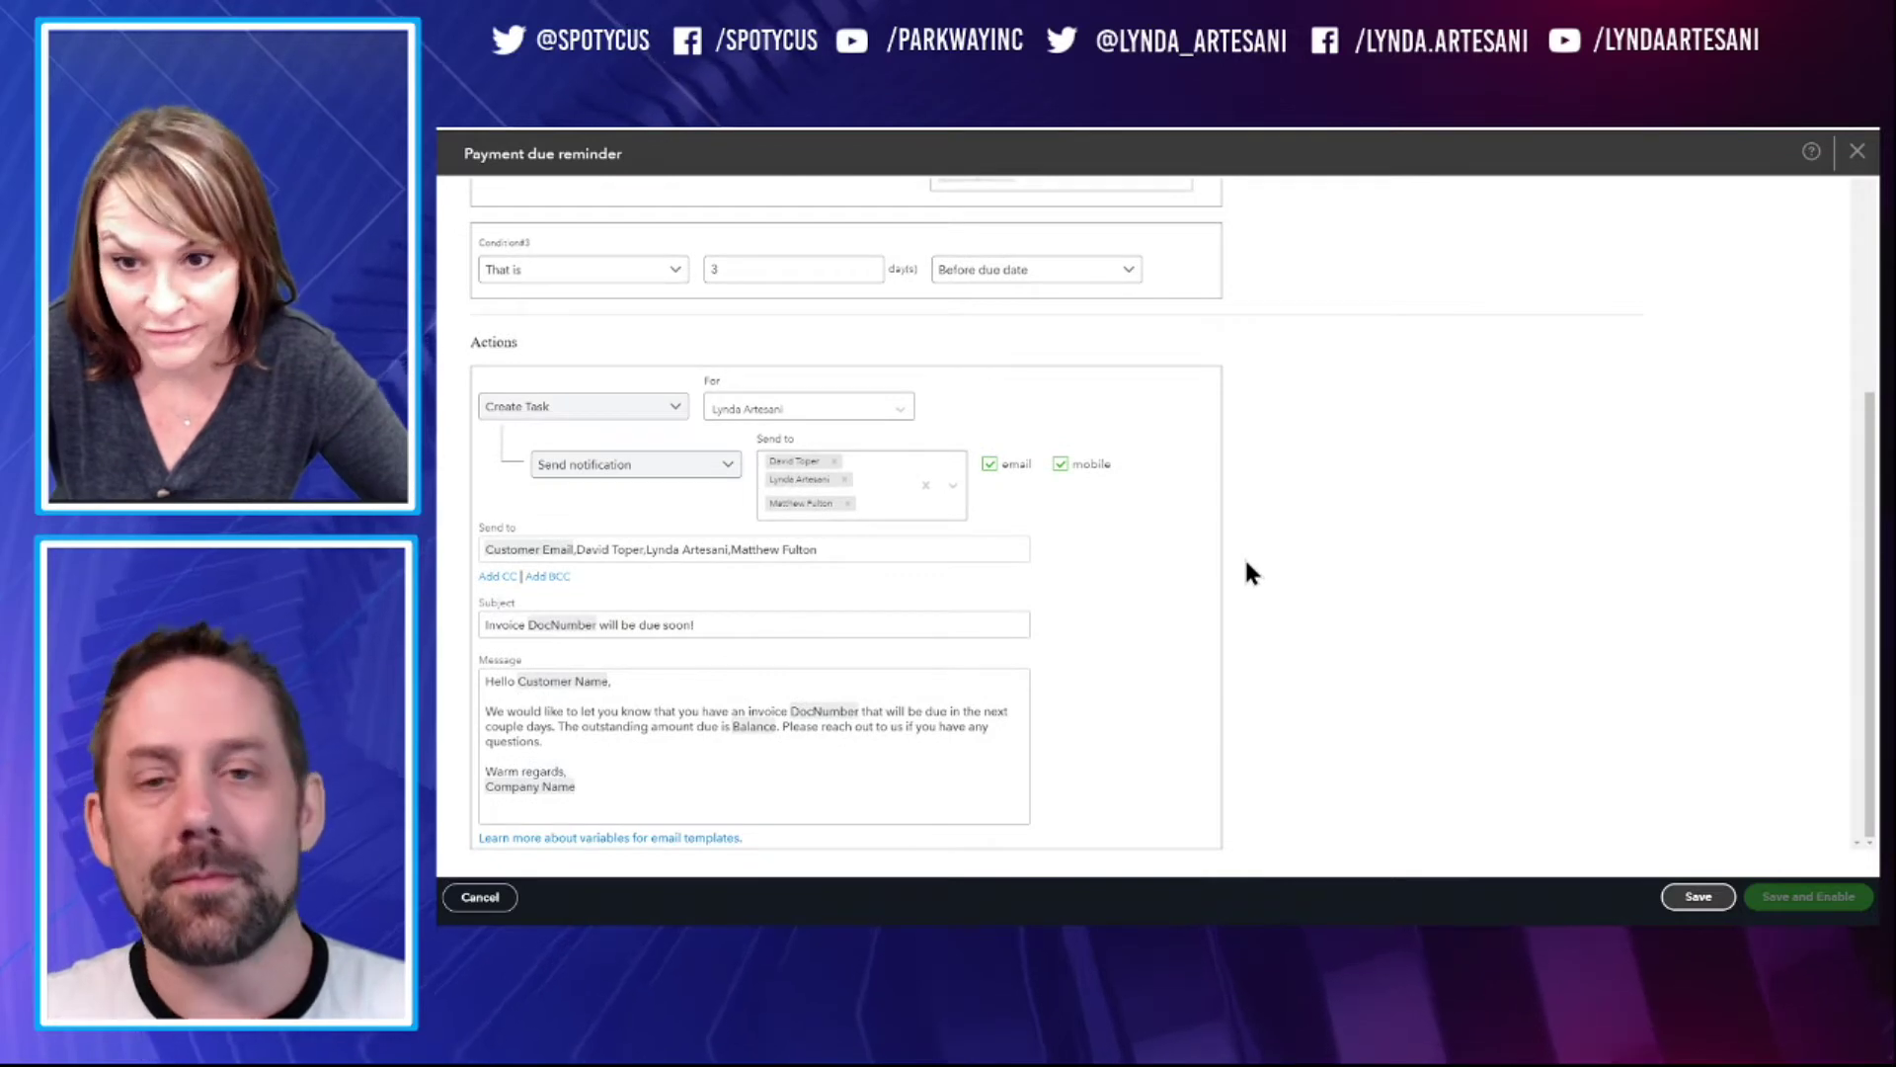
scroll(1246, 563, "up", 1)
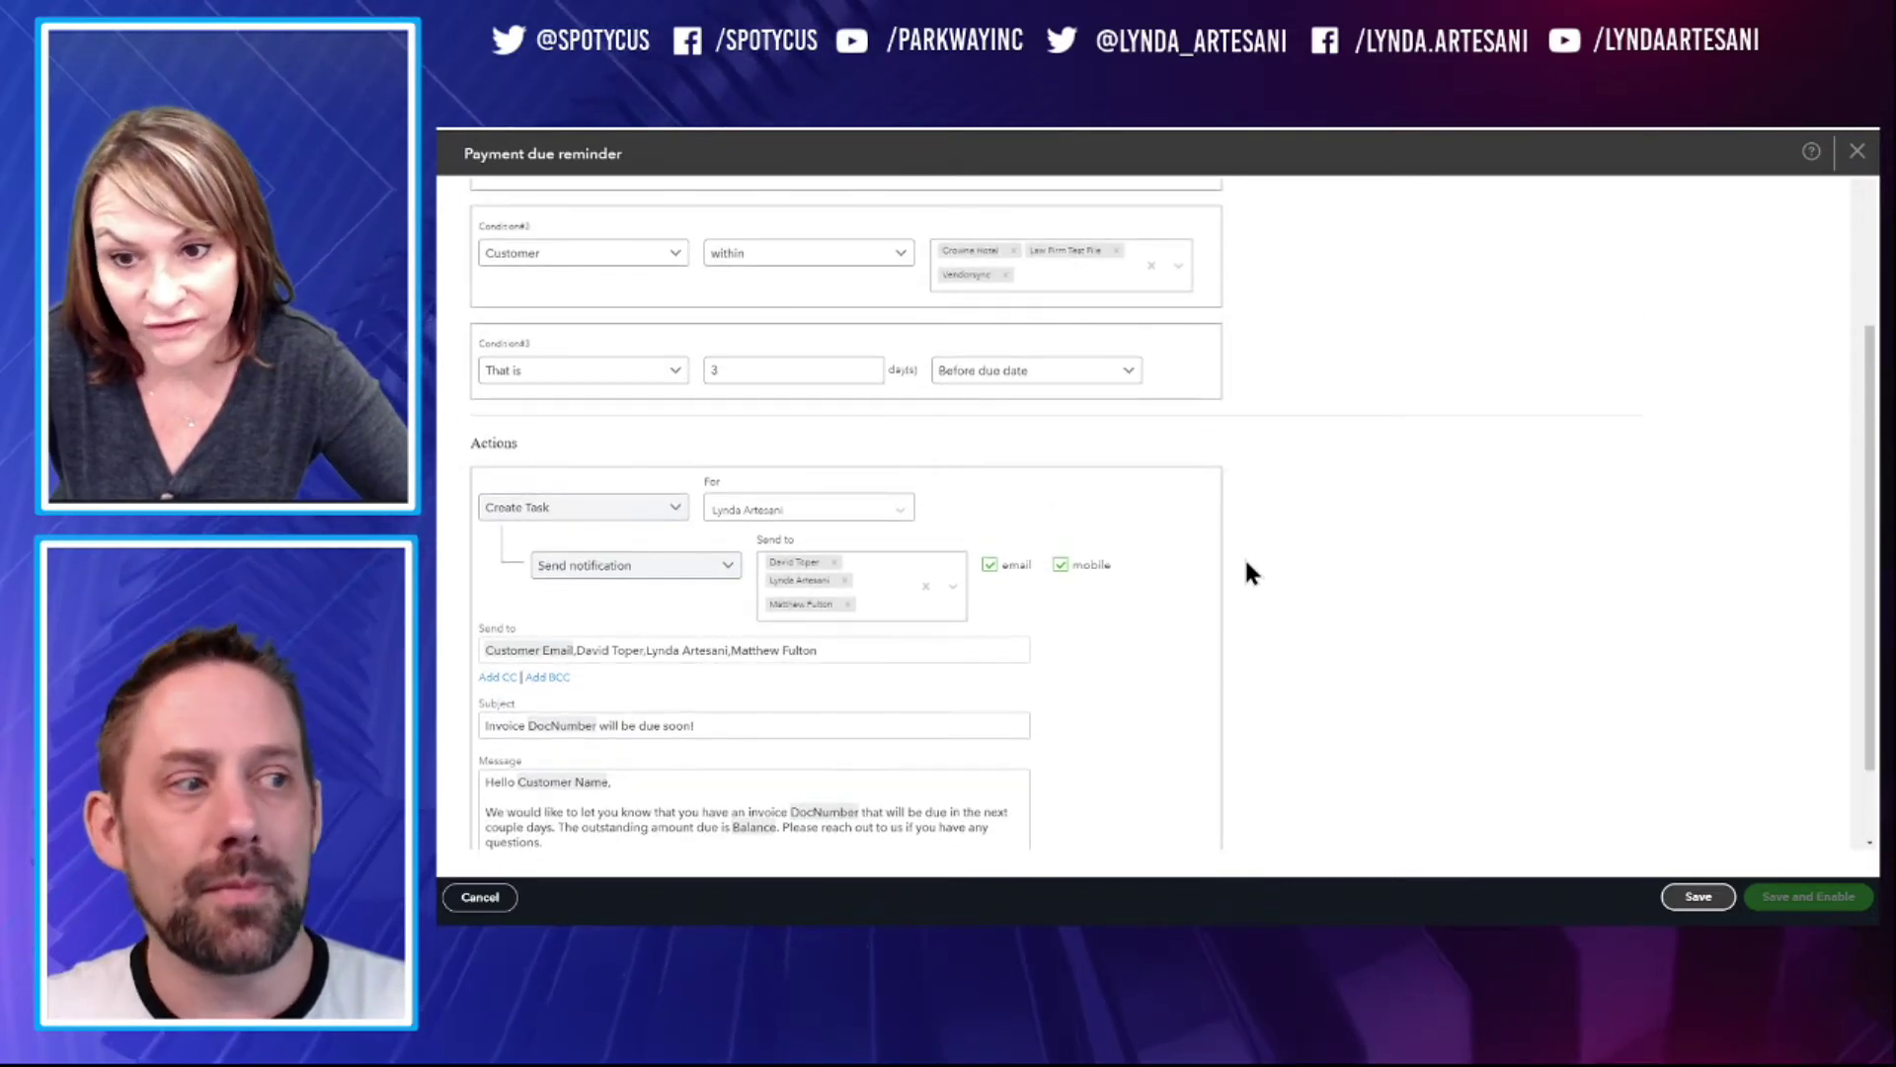
scroll(1246, 564, "up", 1)
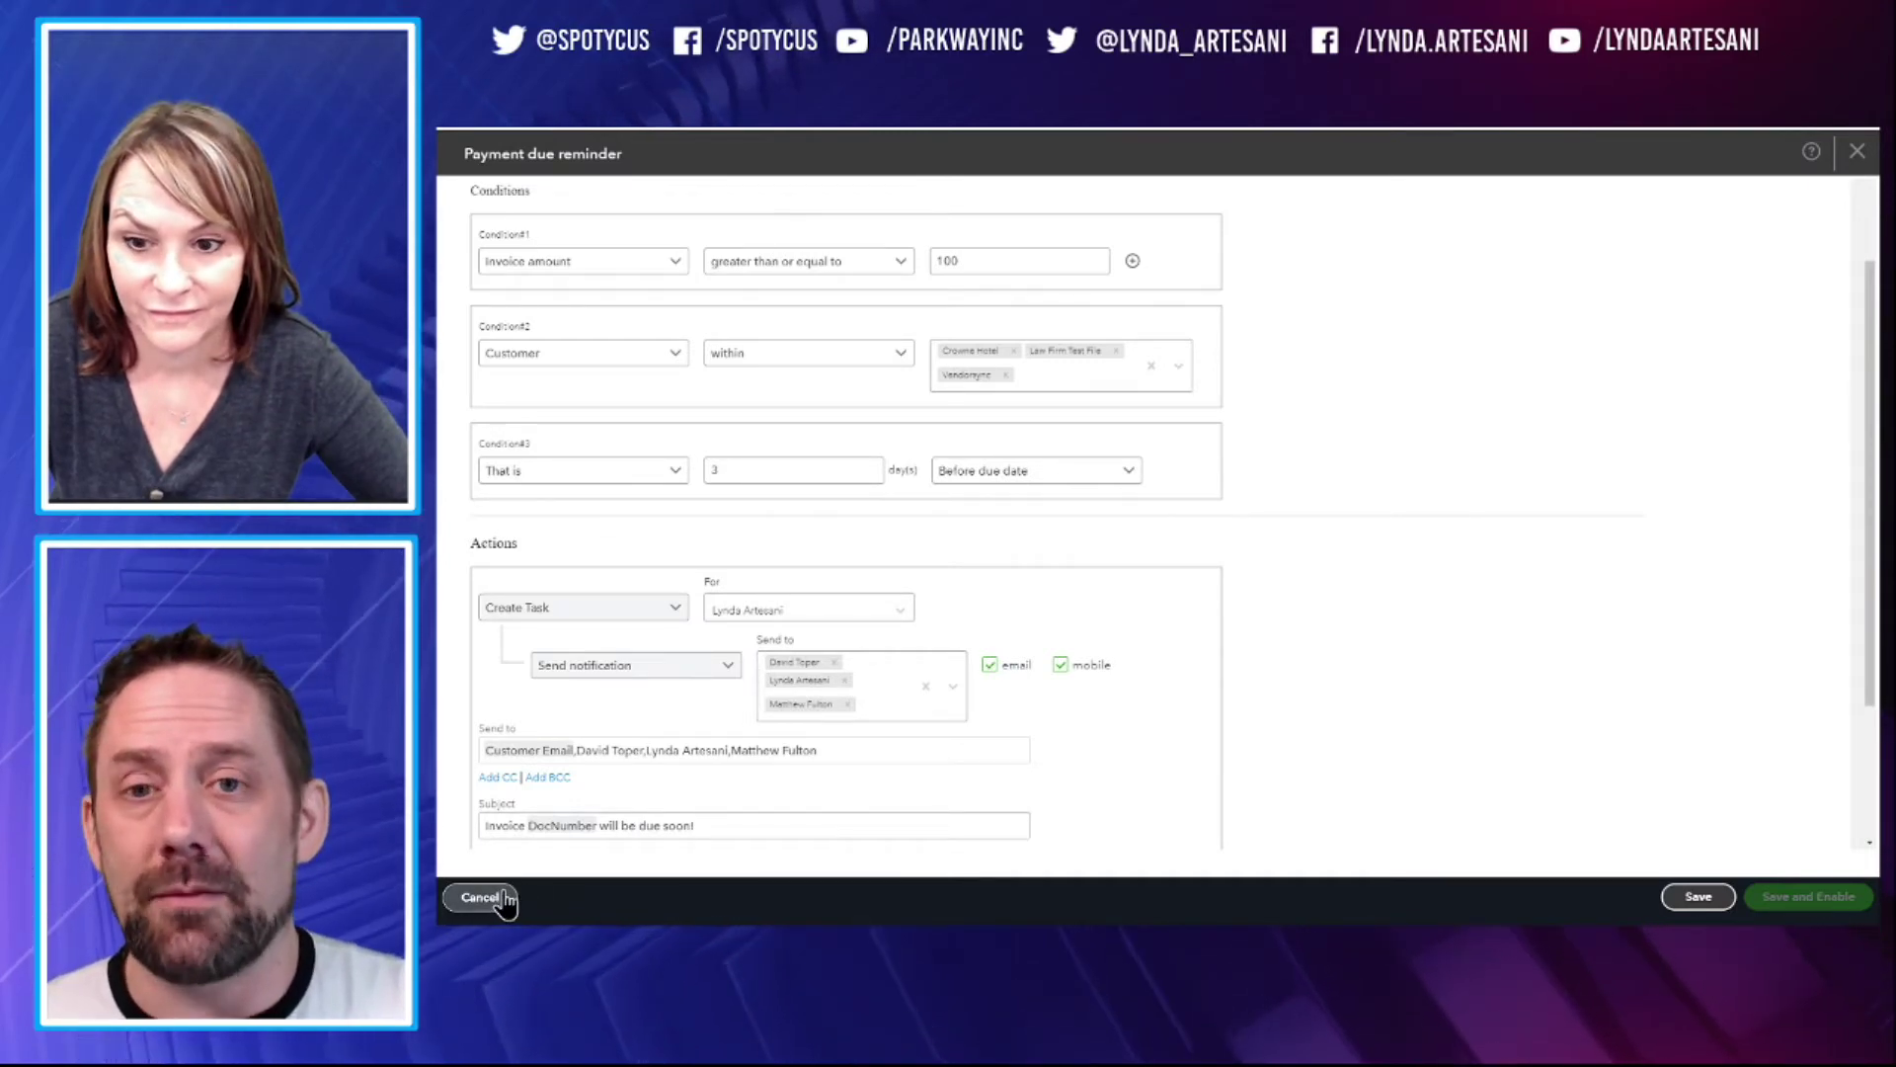
left_click(481, 897)
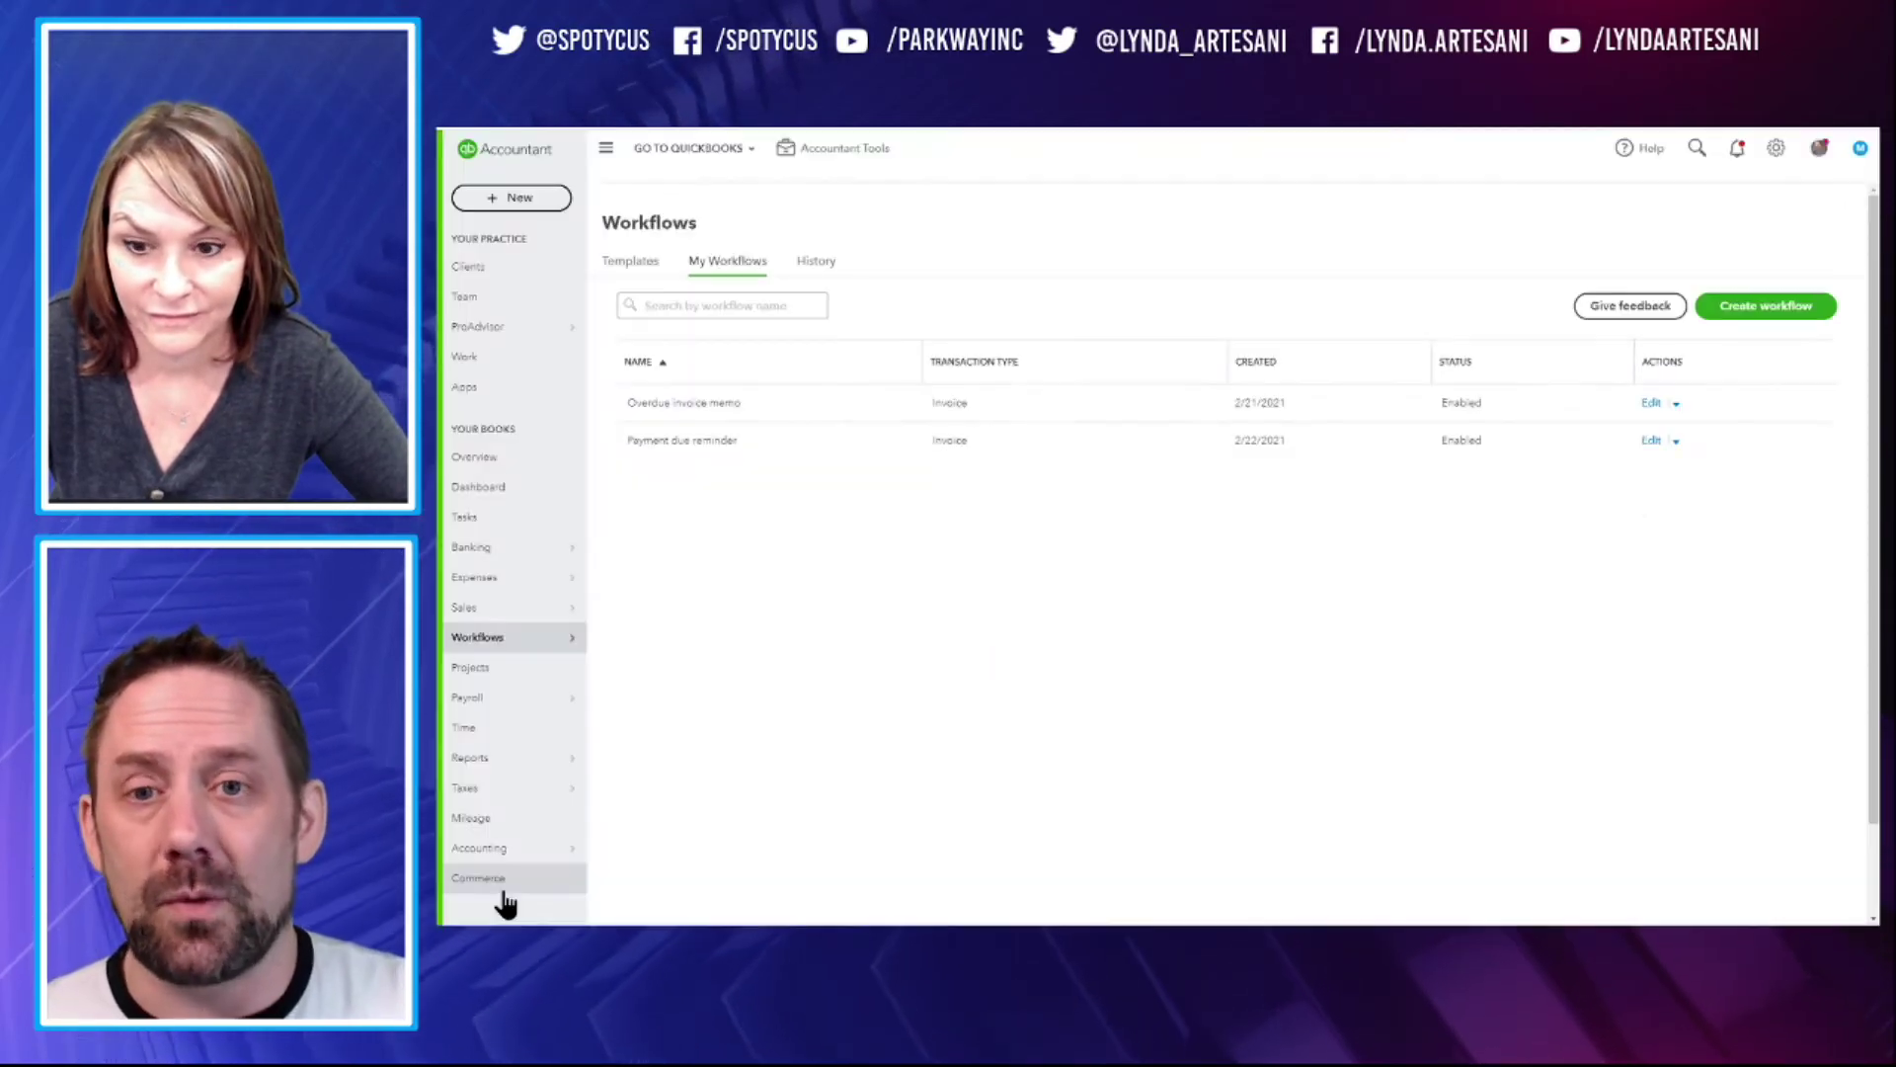
left_click(817, 262)
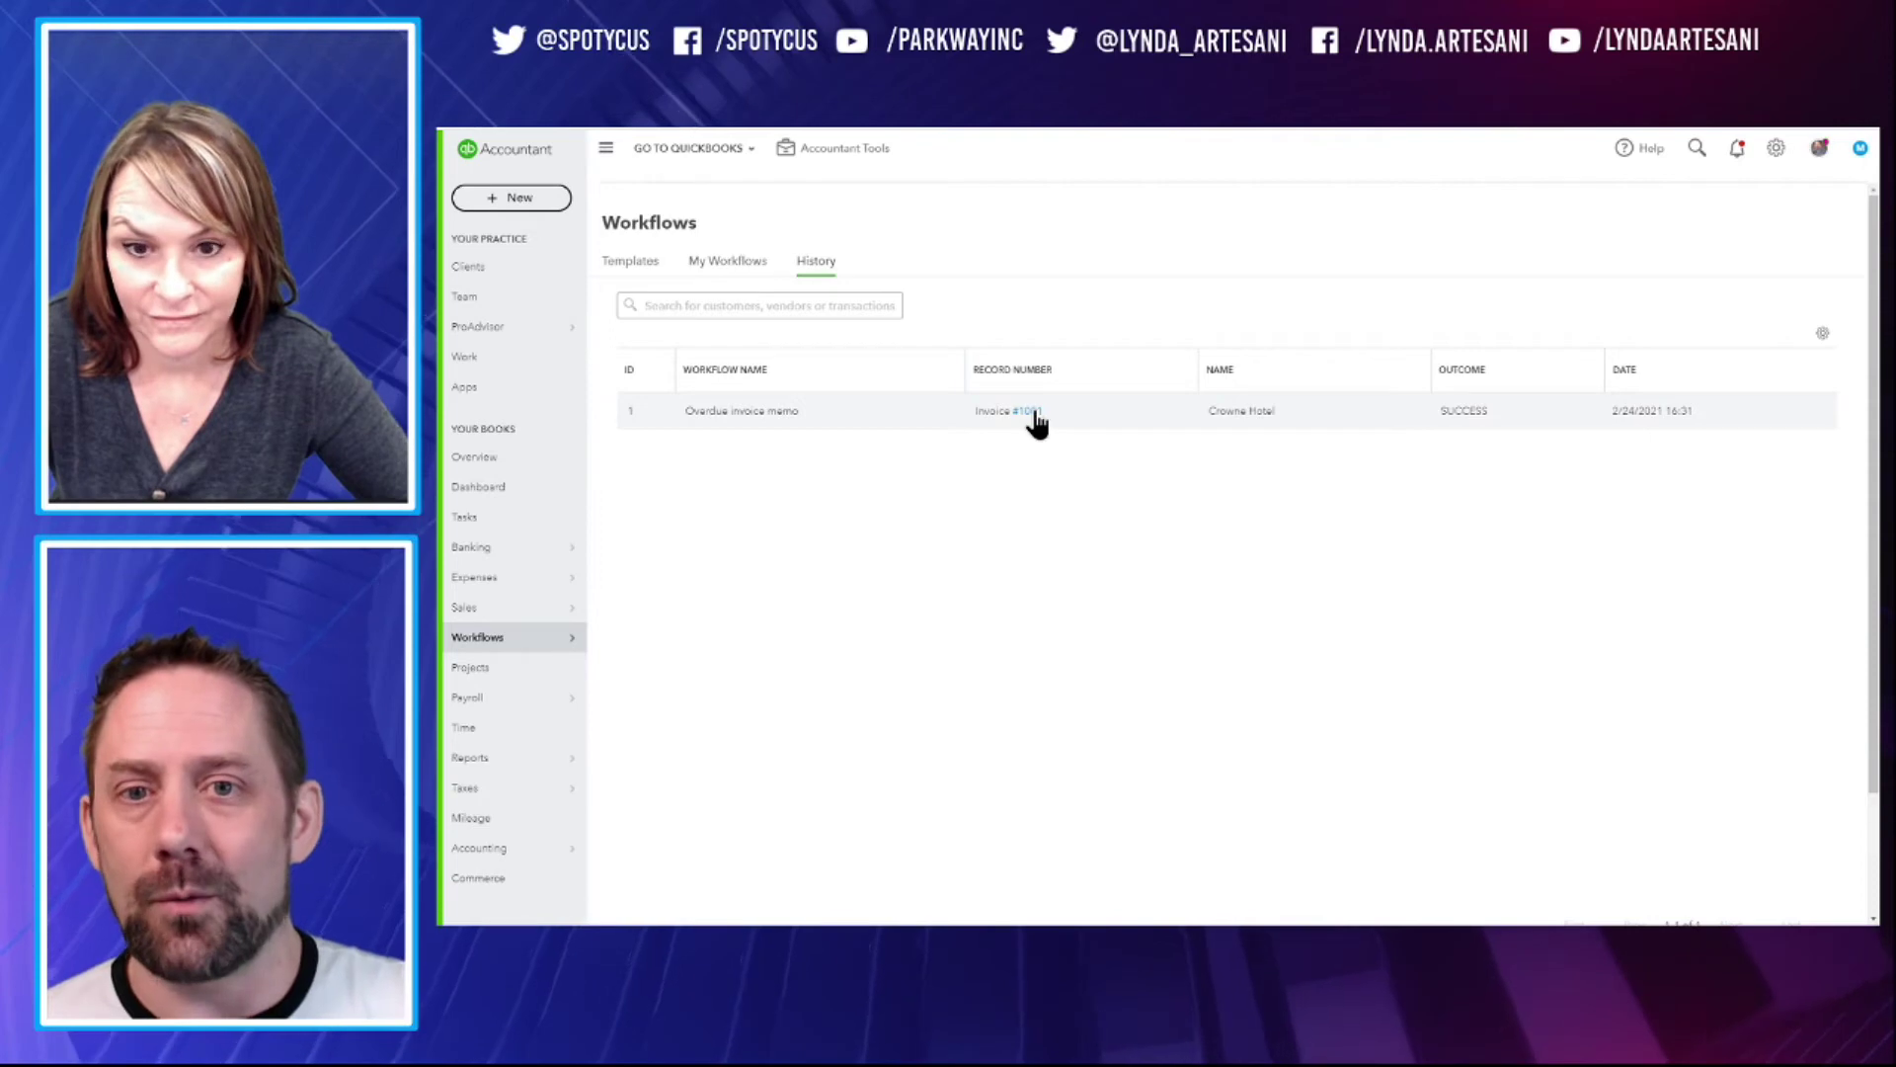
left_click(1033, 413)
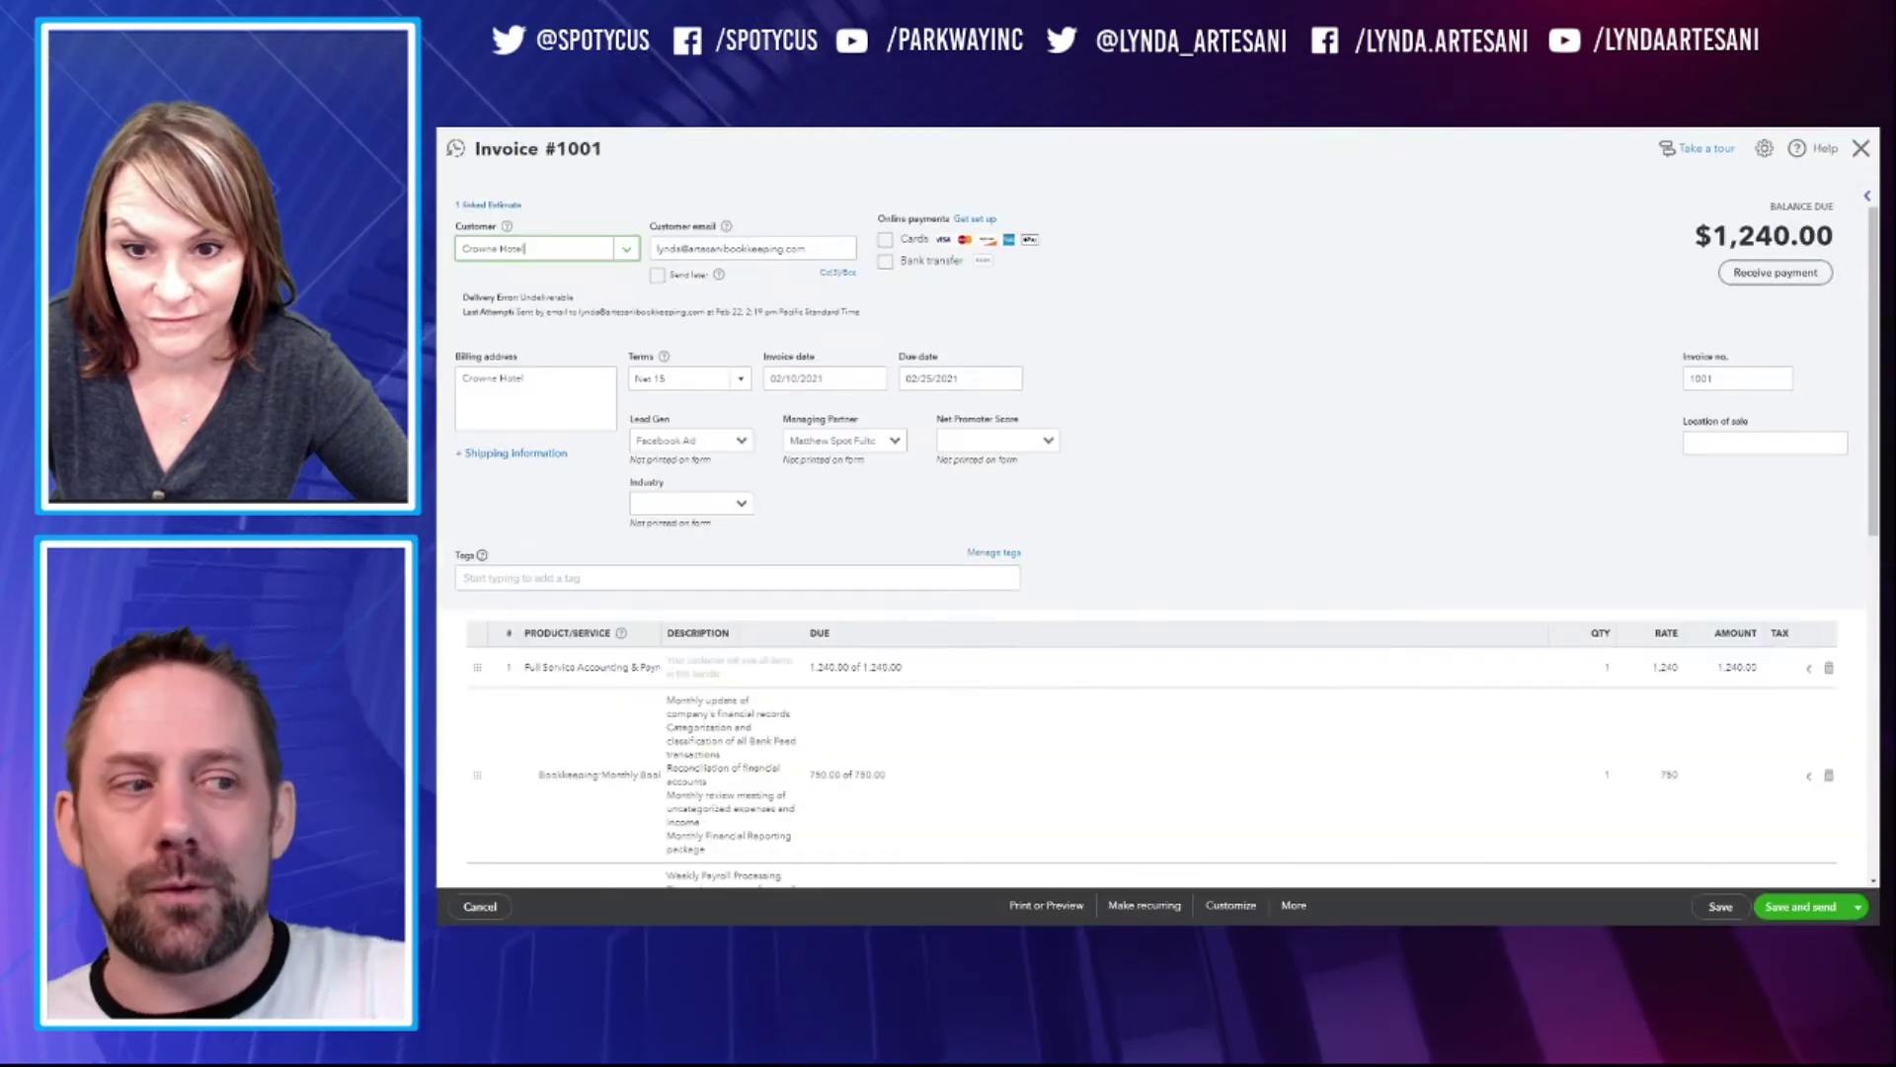
scroll(1025, 554, "down", 5)
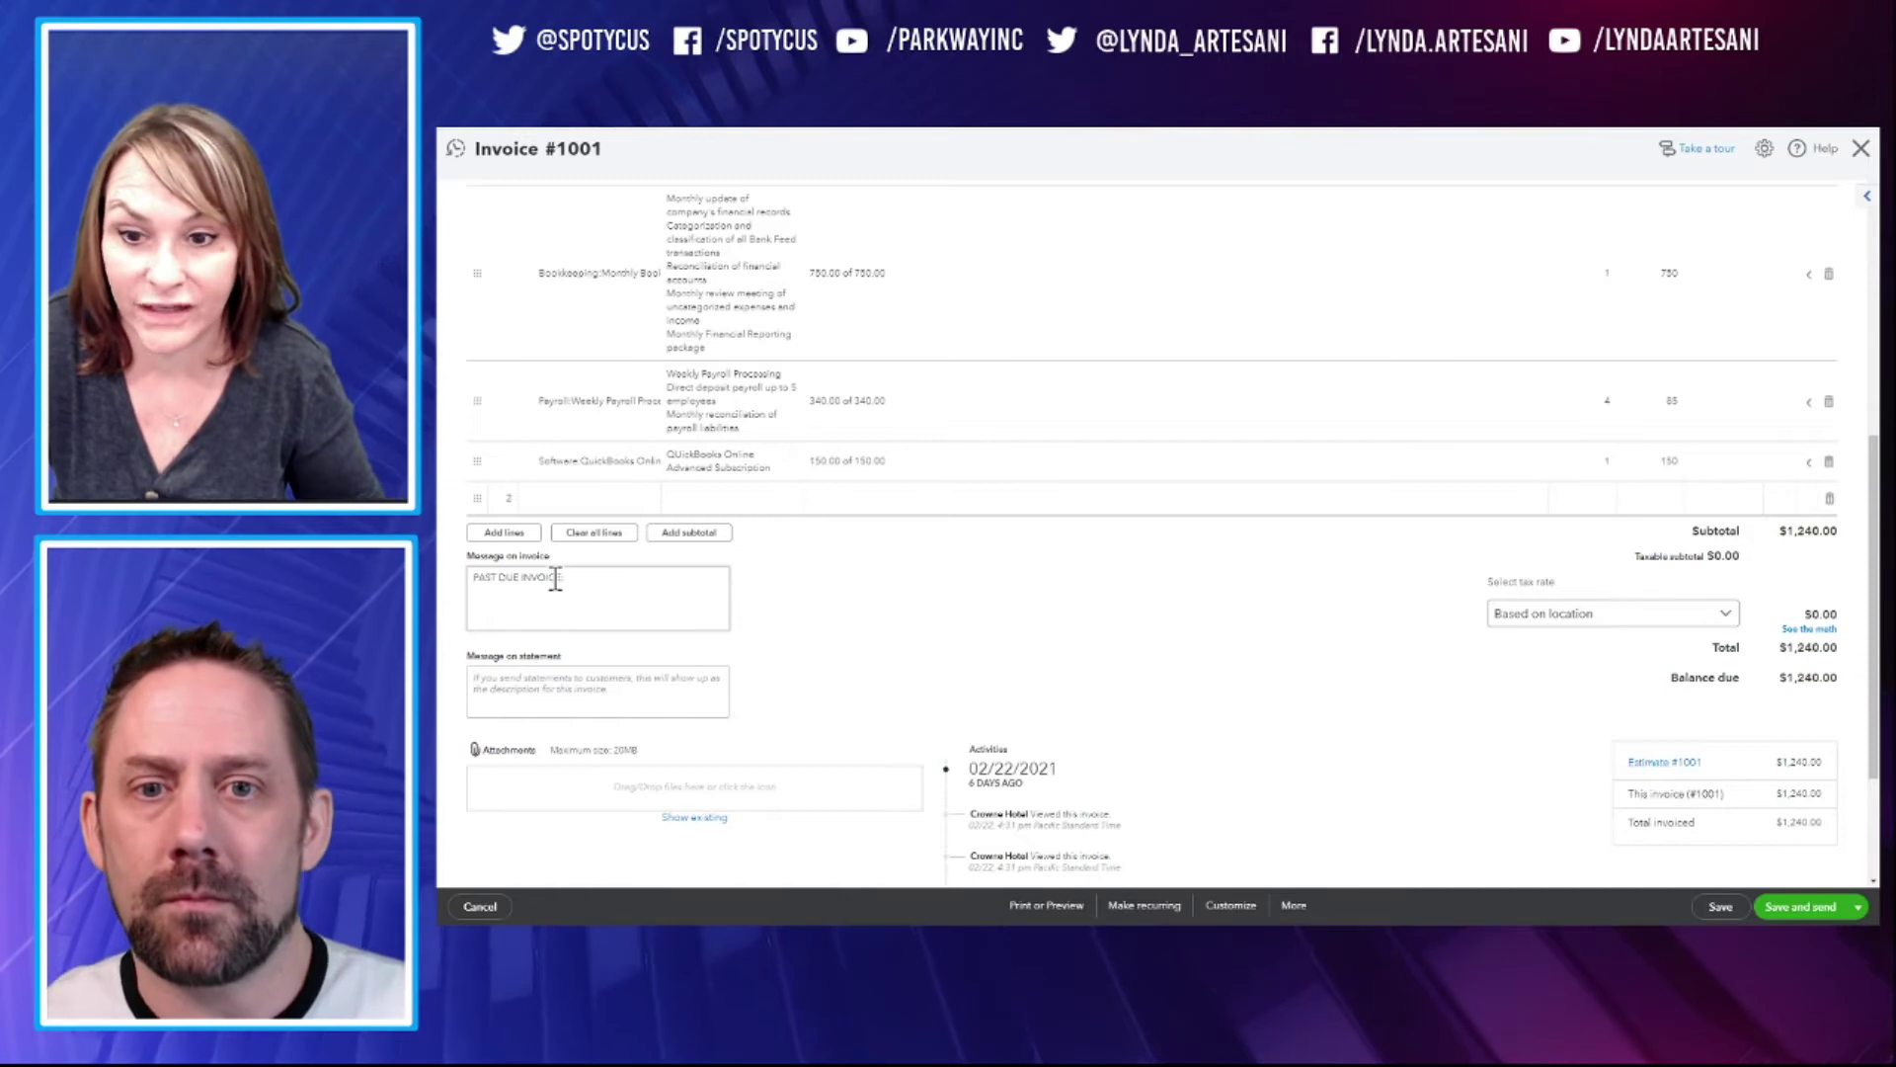
scroll(804, 483, "up", 5)
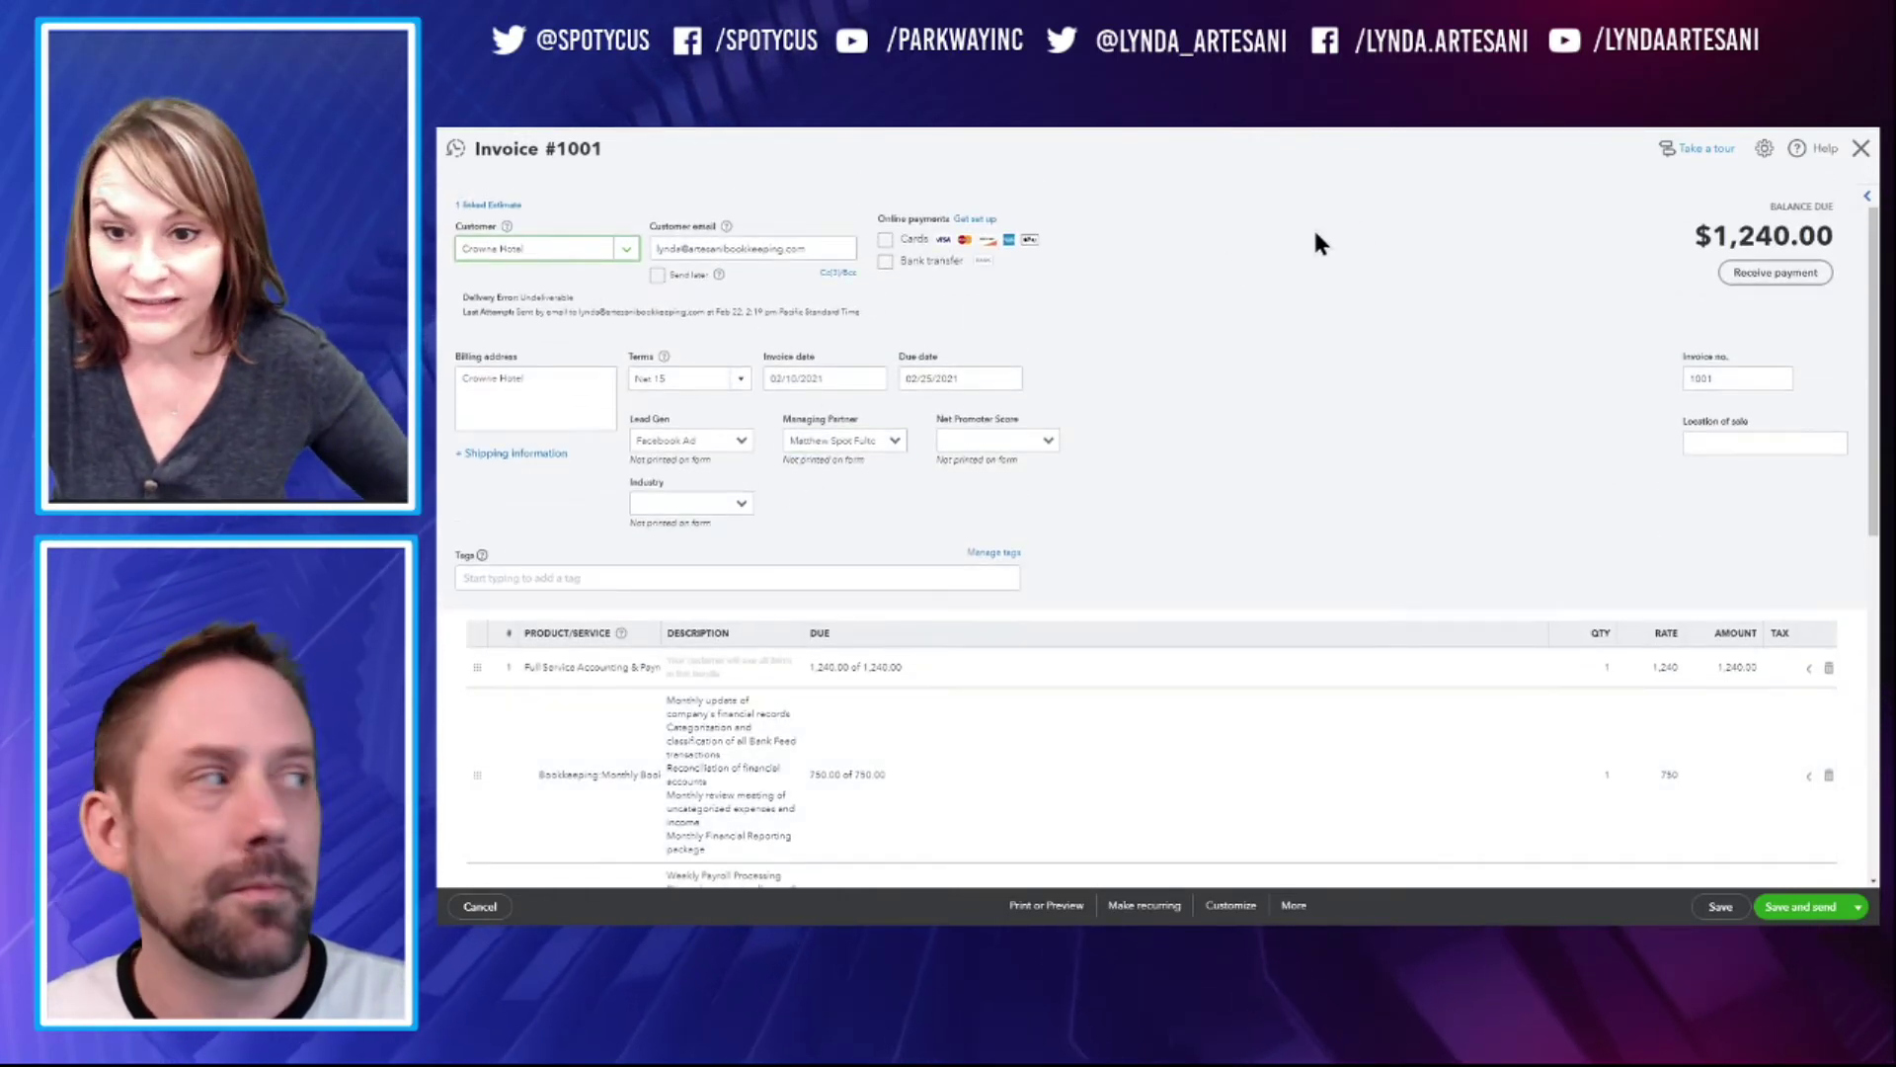
left_click(1861, 150)
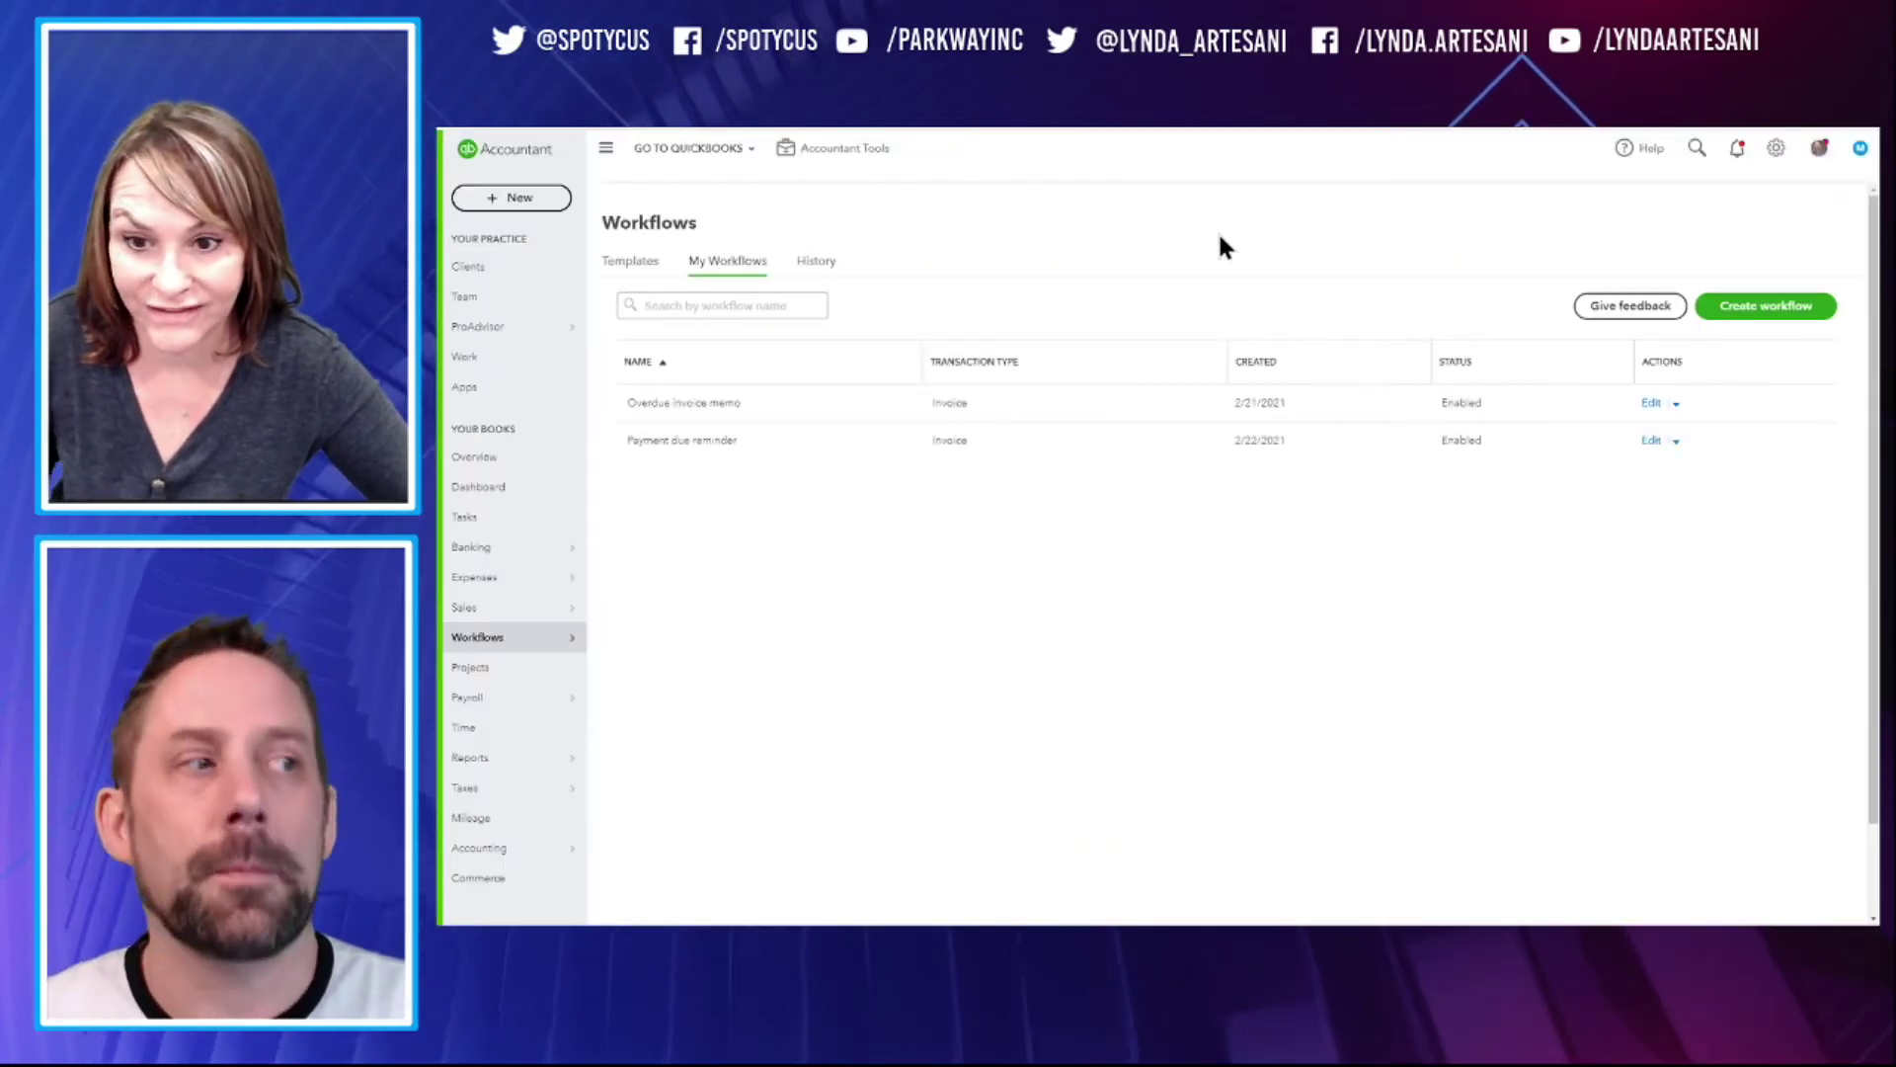
Return to the workflow Templates page
left_click(647, 264)
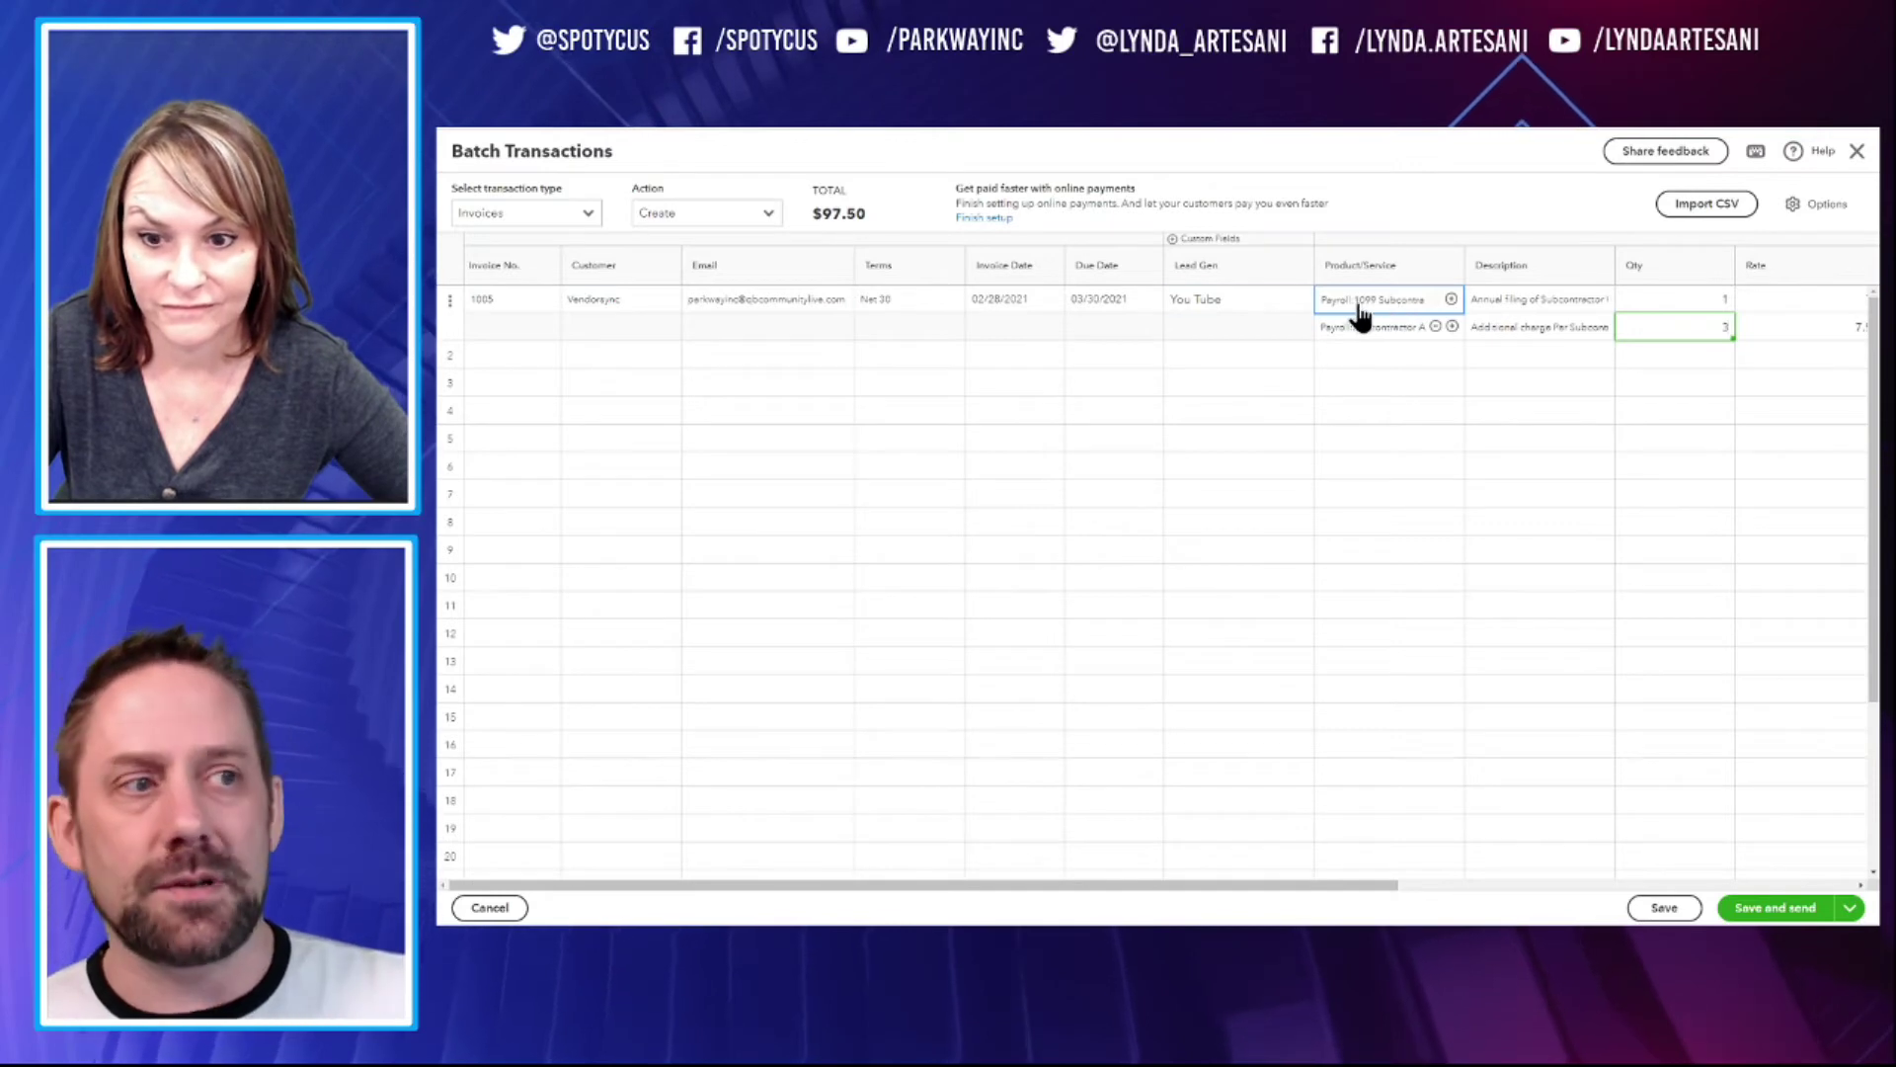
Duplicate invoice 1005 for Crowne Hotel and Law Firm Test File, creating invoices 1007 and 1008
left_click(451, 306)
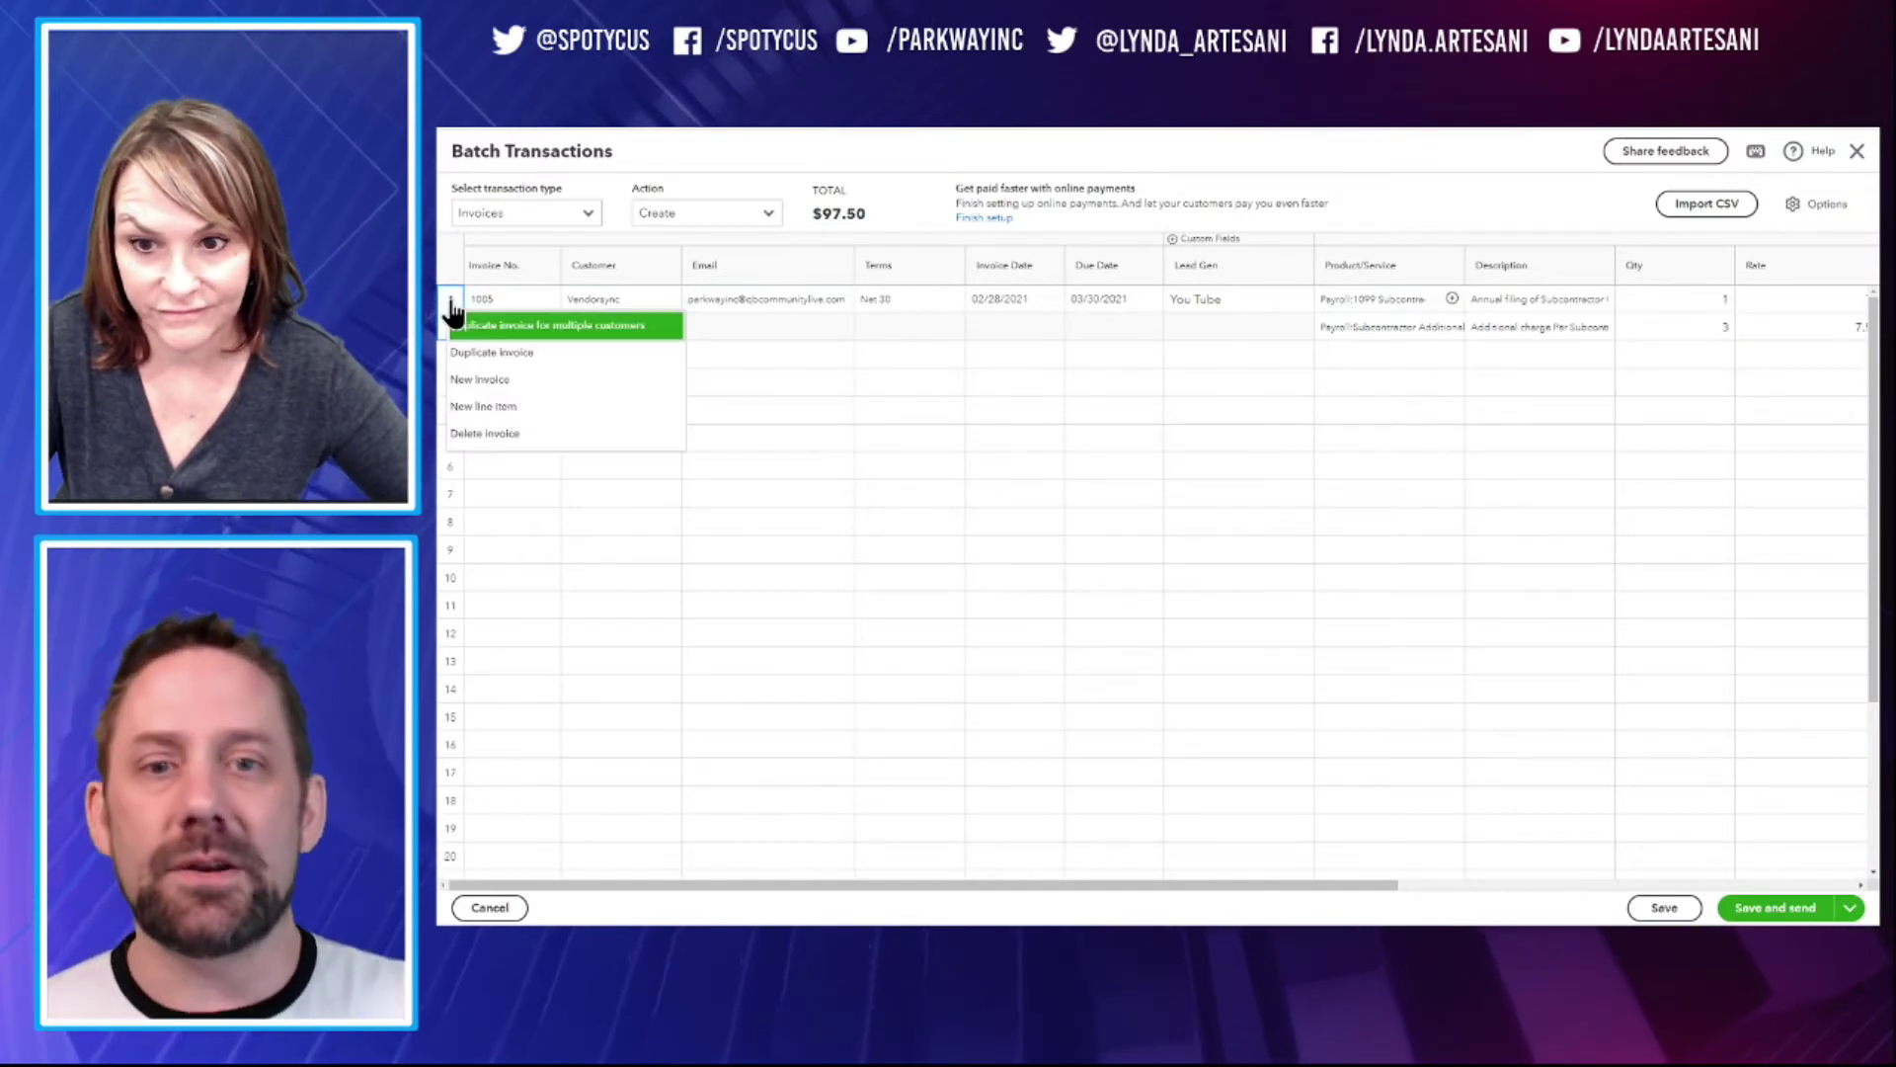
left_click(533, 328)
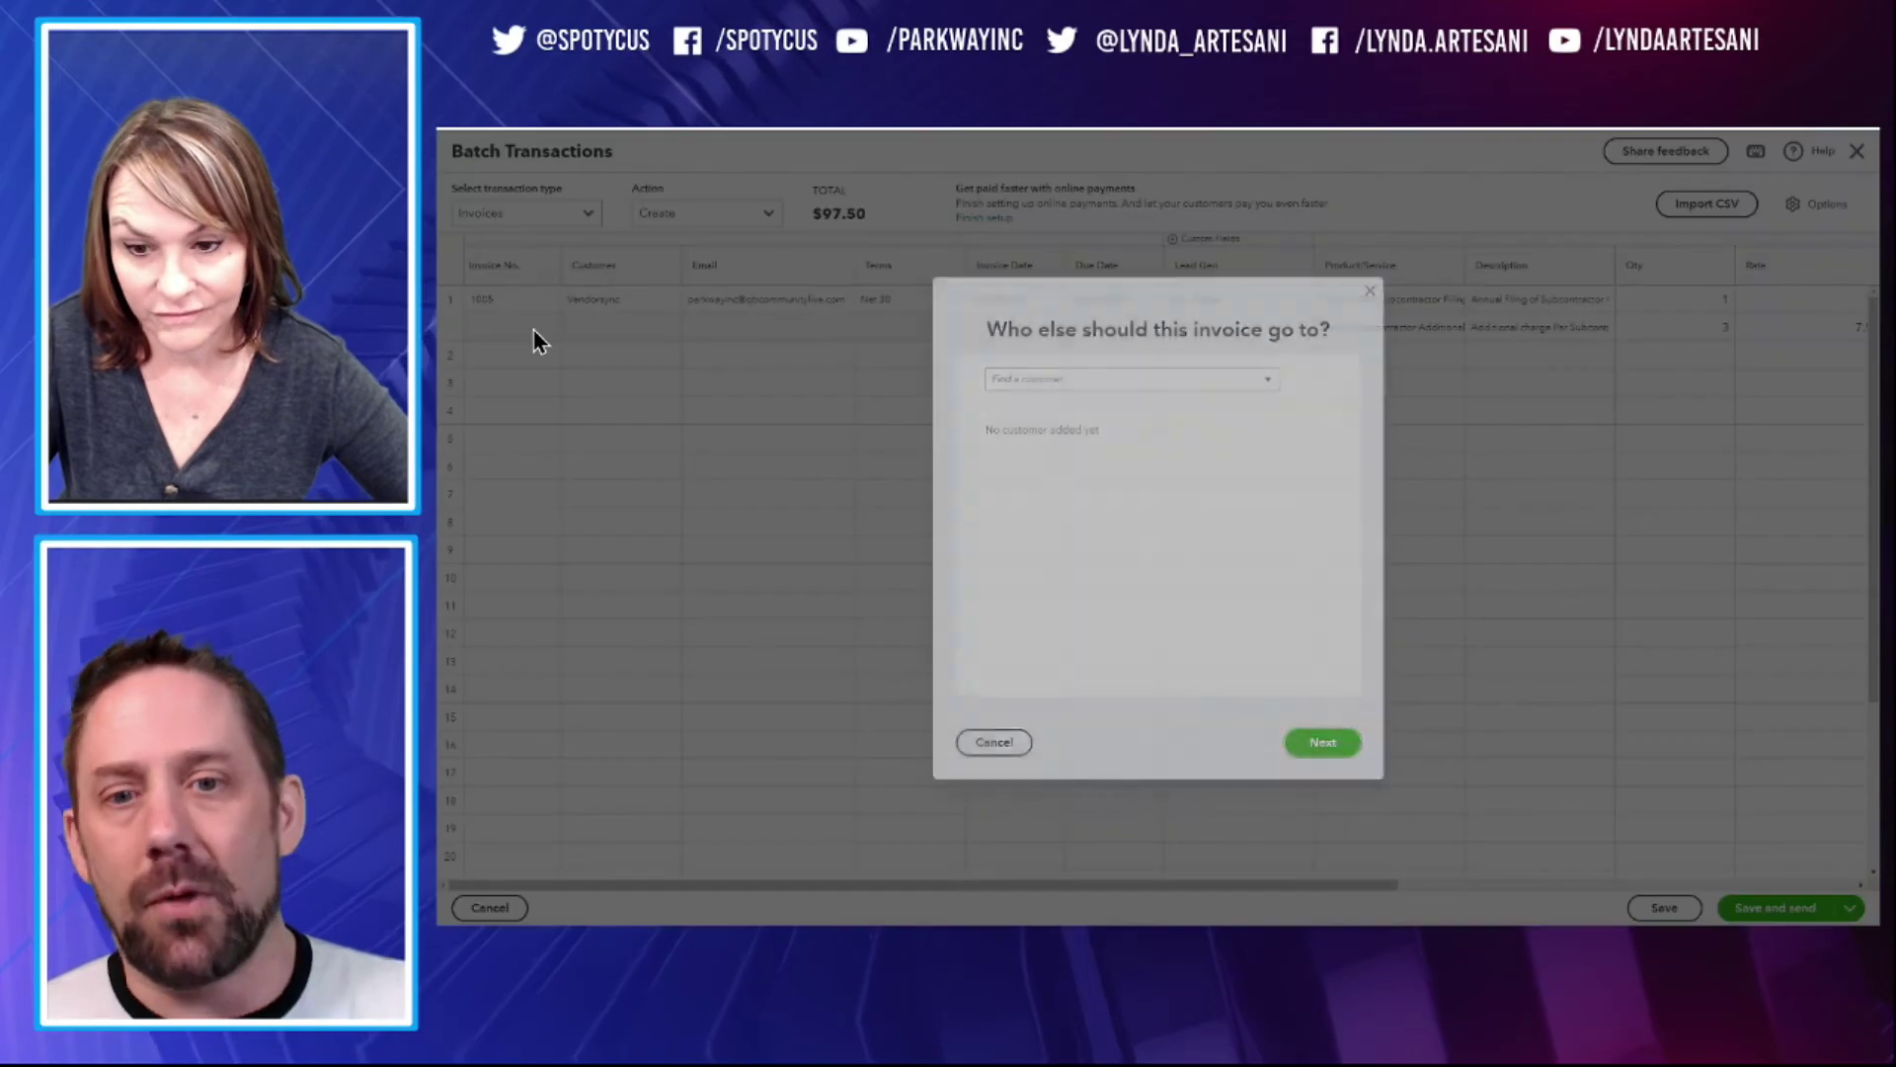
left_click(1268, 383)
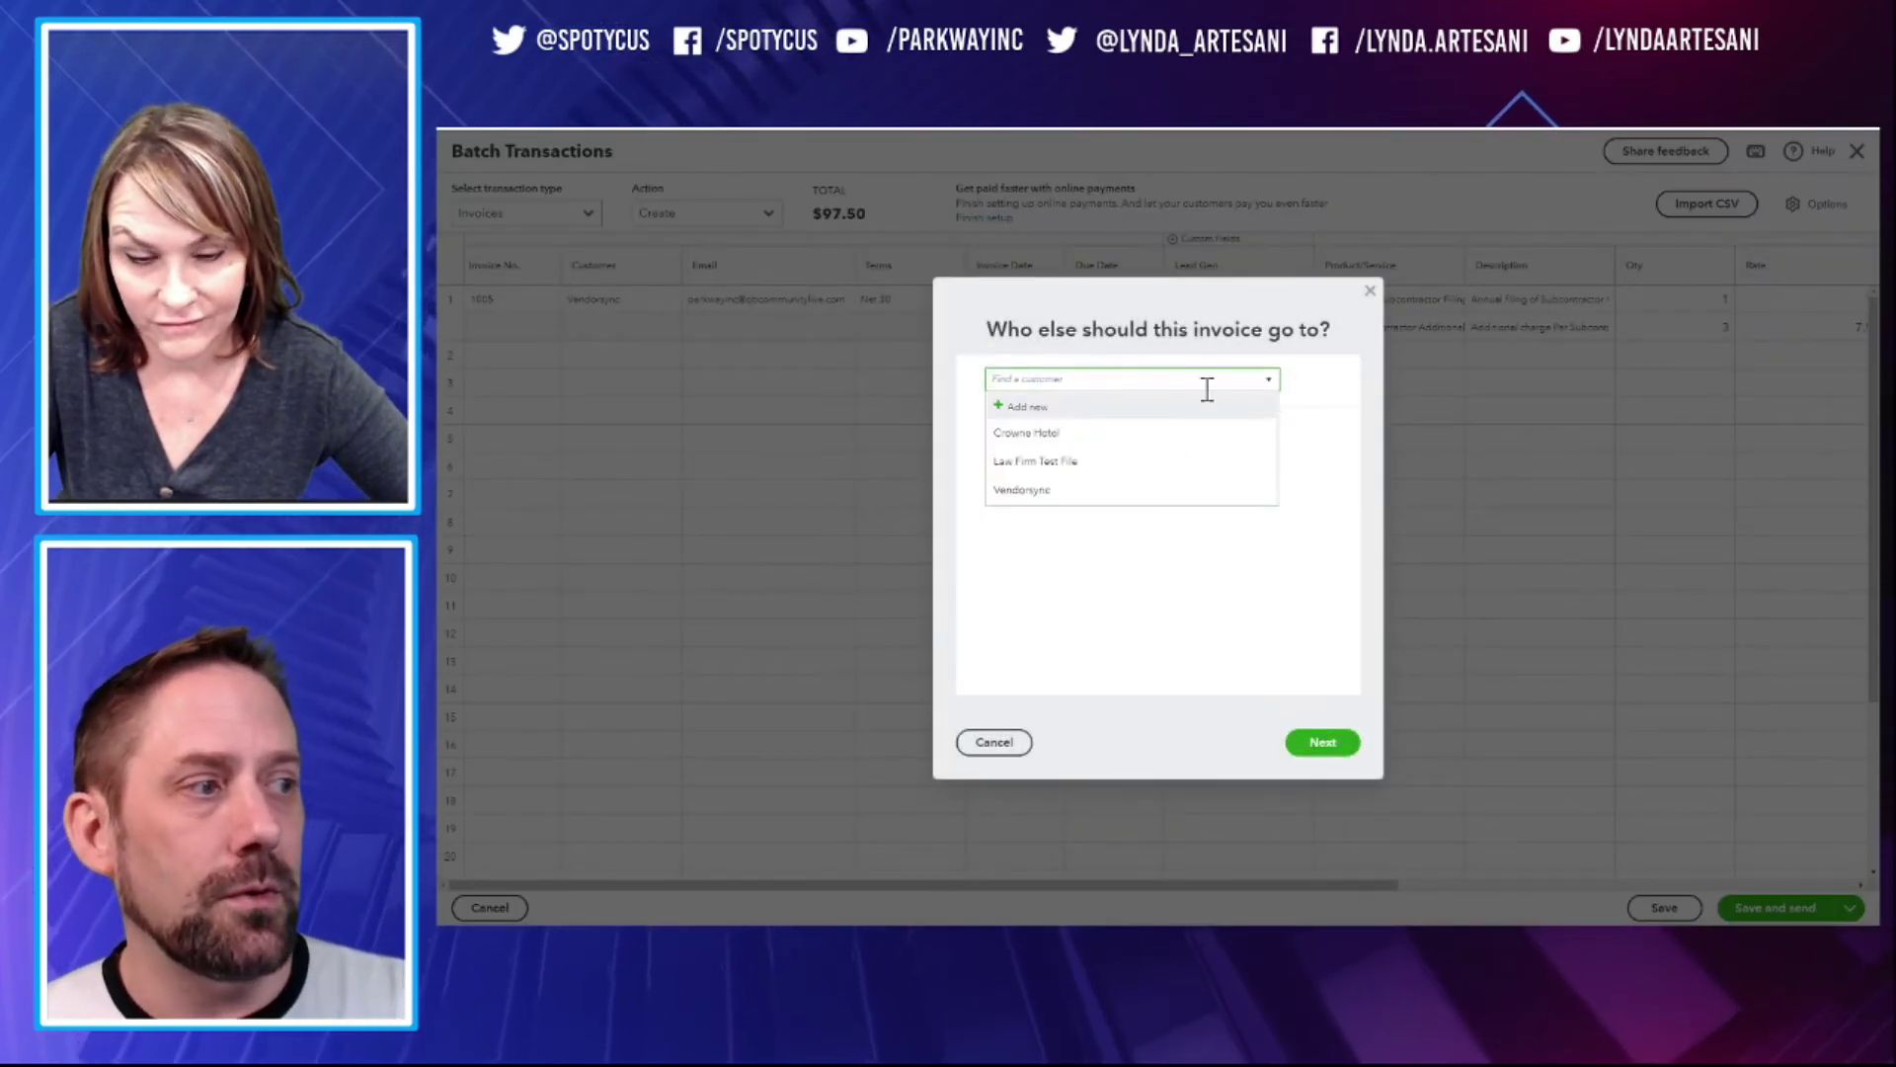
left_click(1069, 432)
left_click(1272, 385)
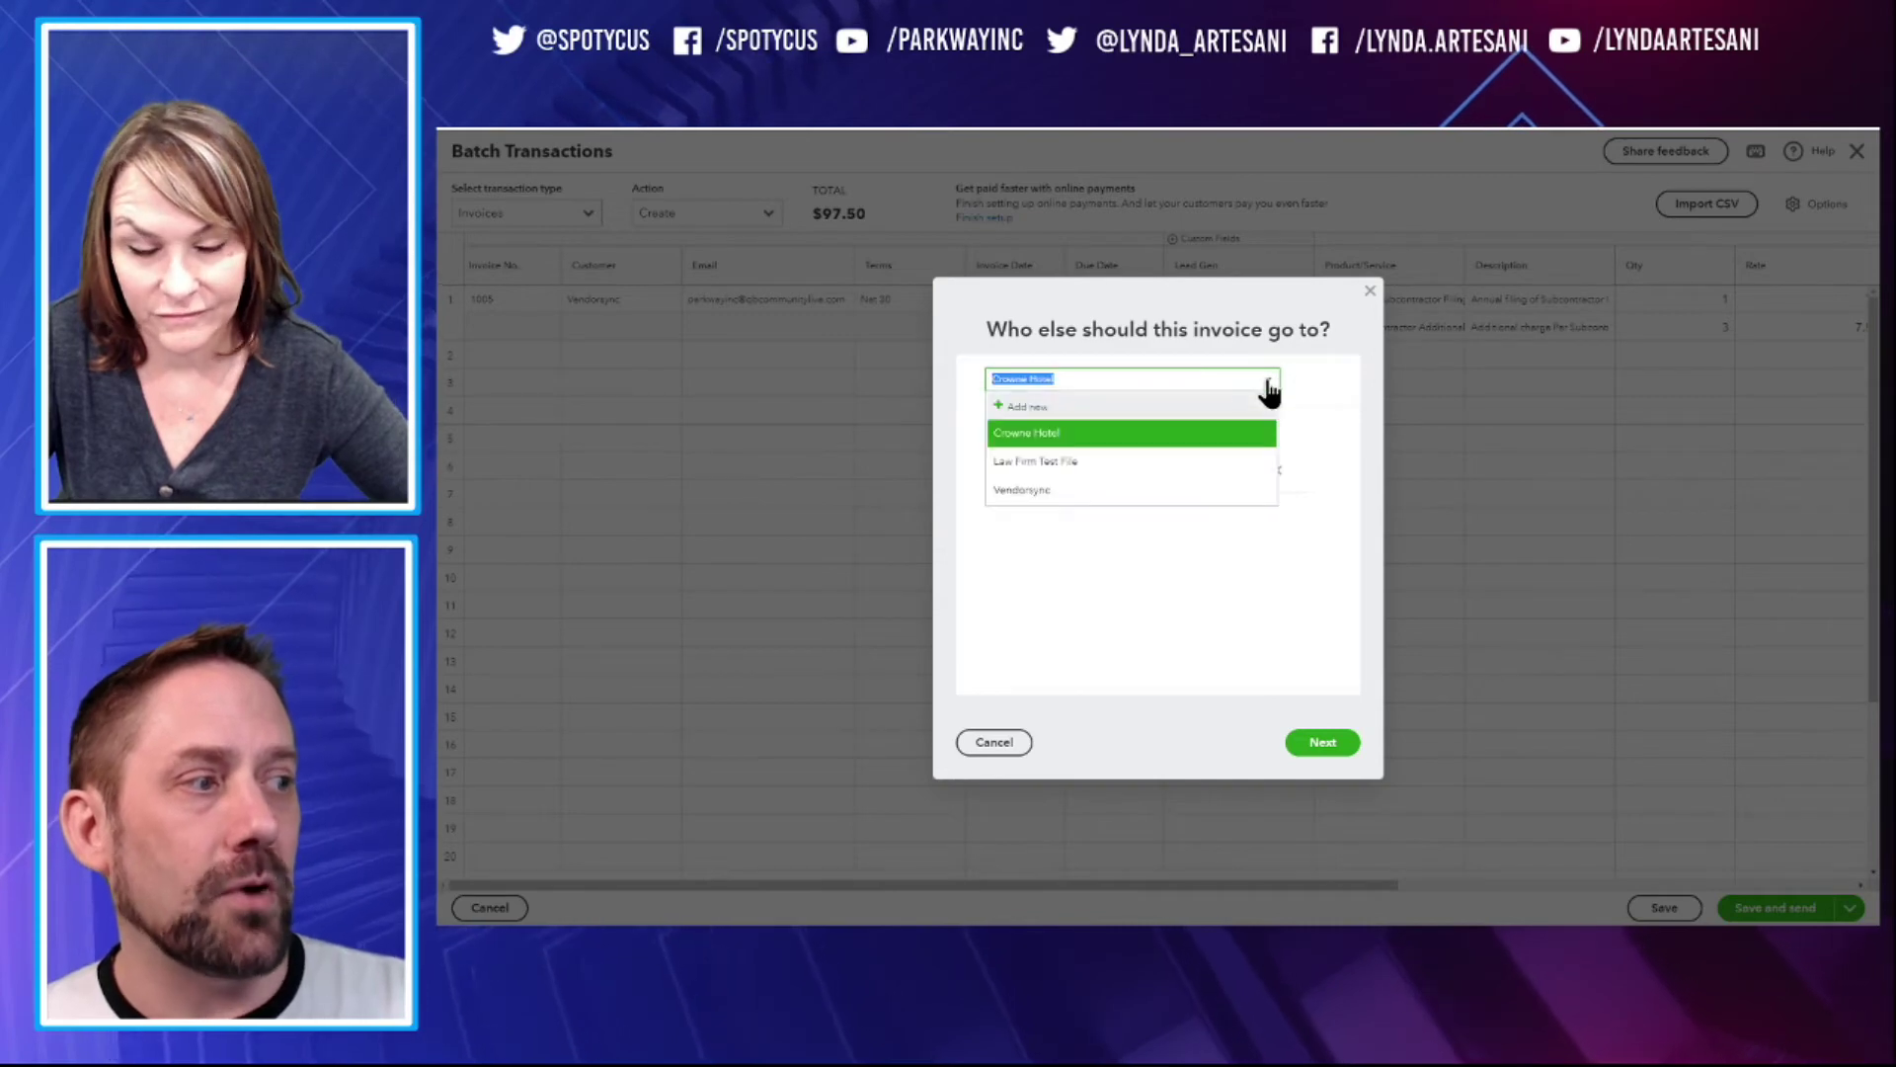
left_click(1084, 458)
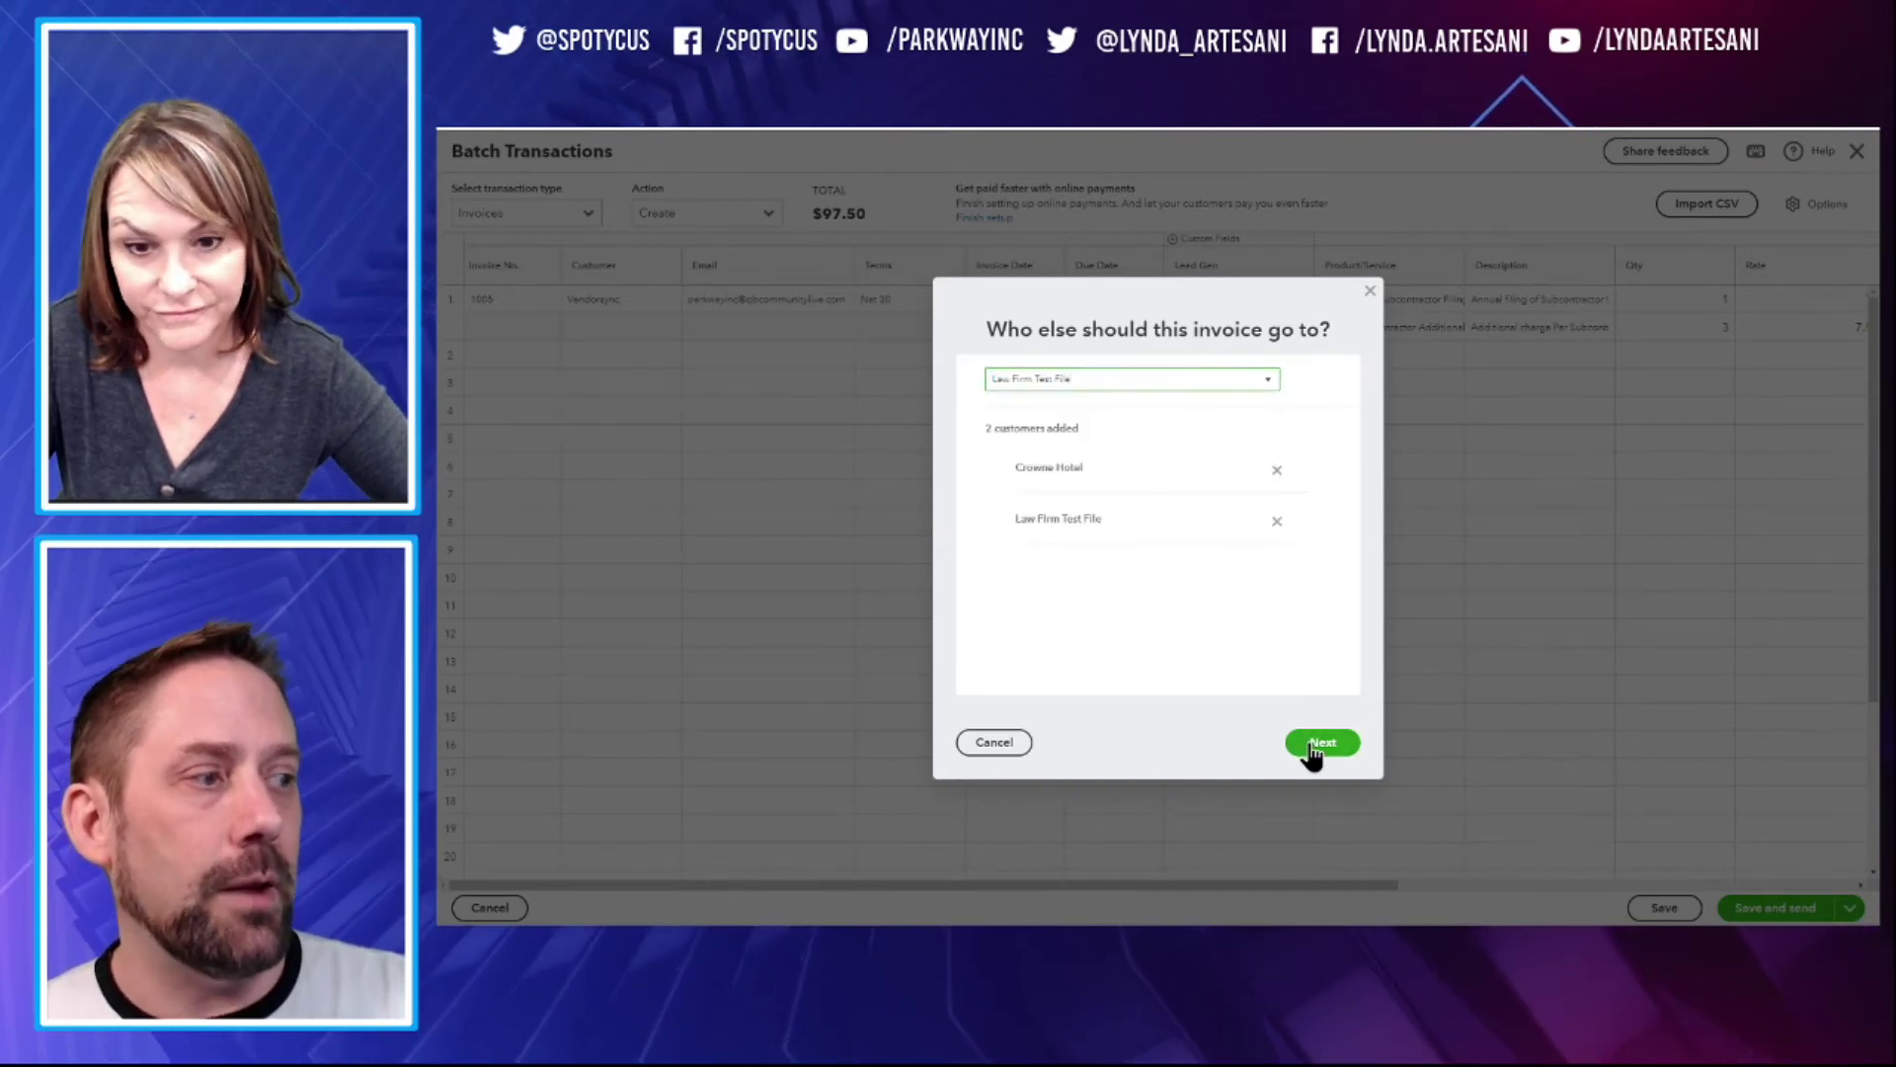
left_click(1308, 732)
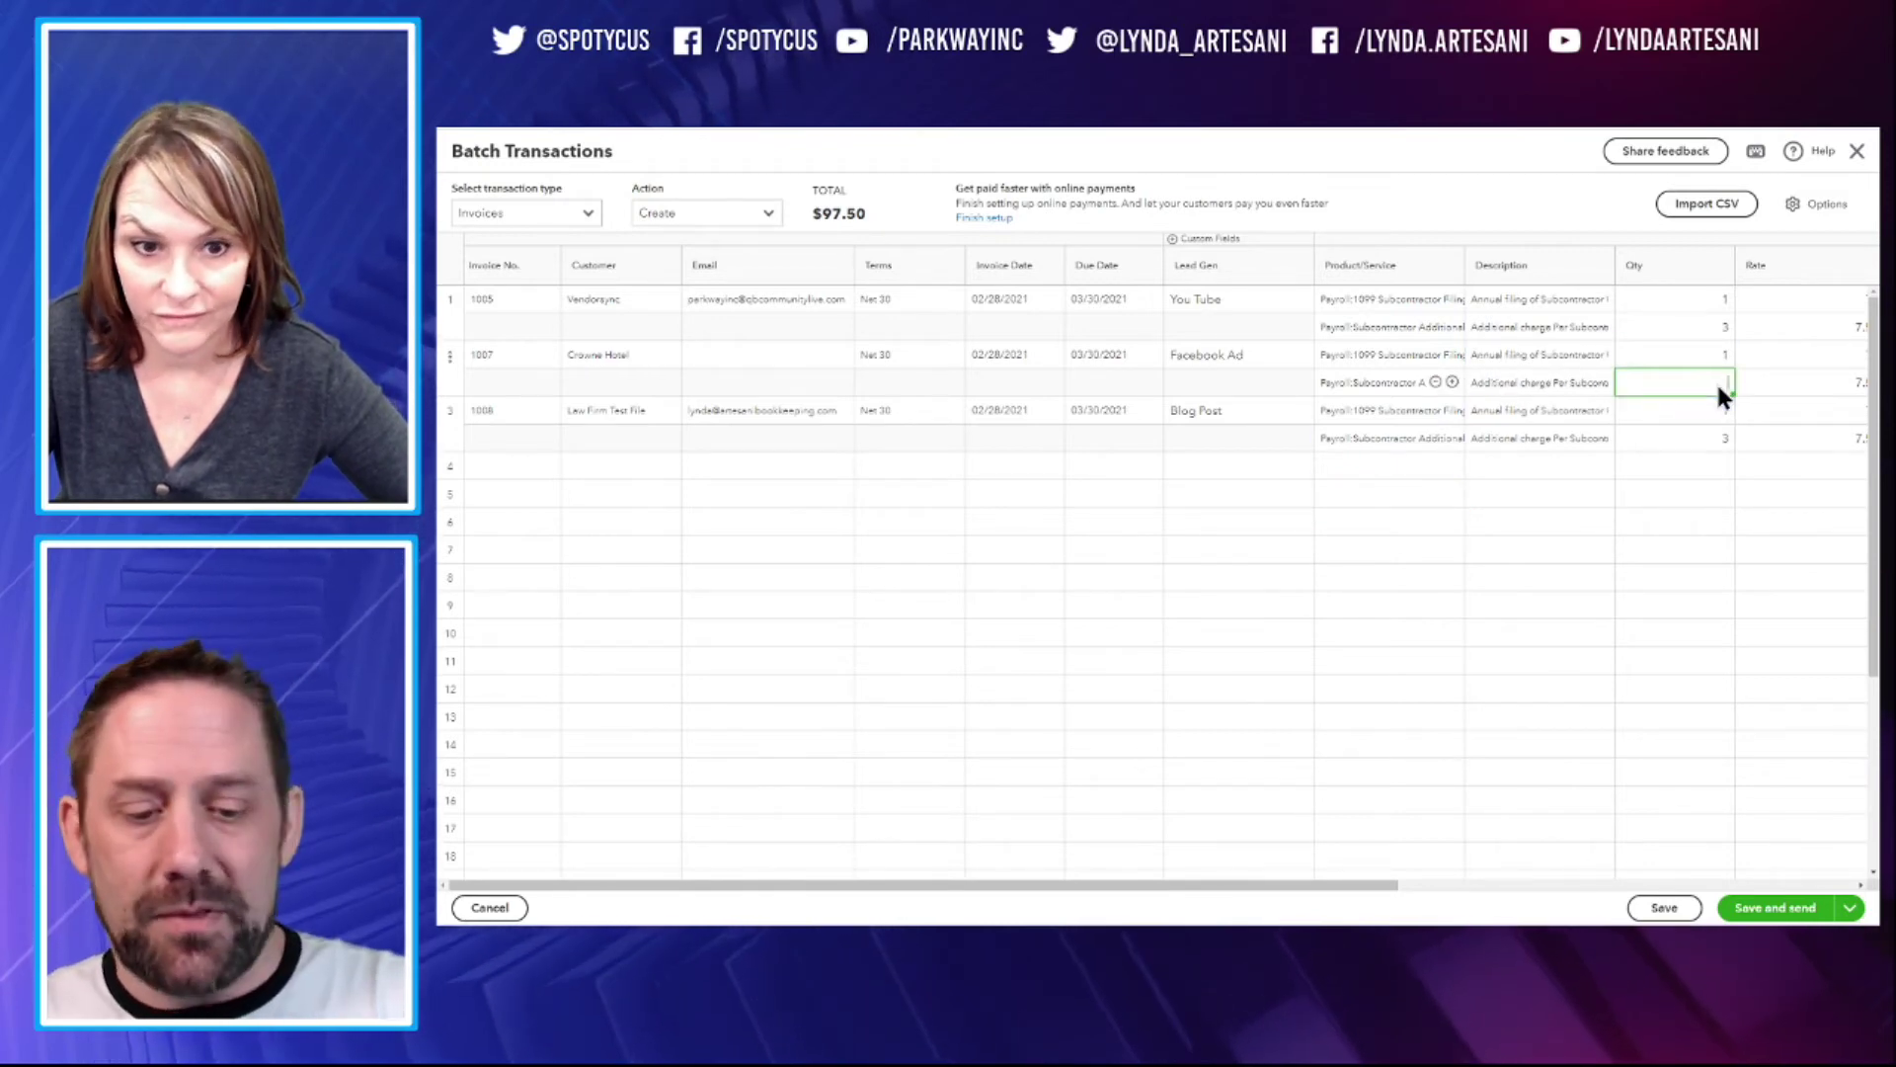
Set the quantity on invoice 1008's second line to 4
left_click(1723, 440)
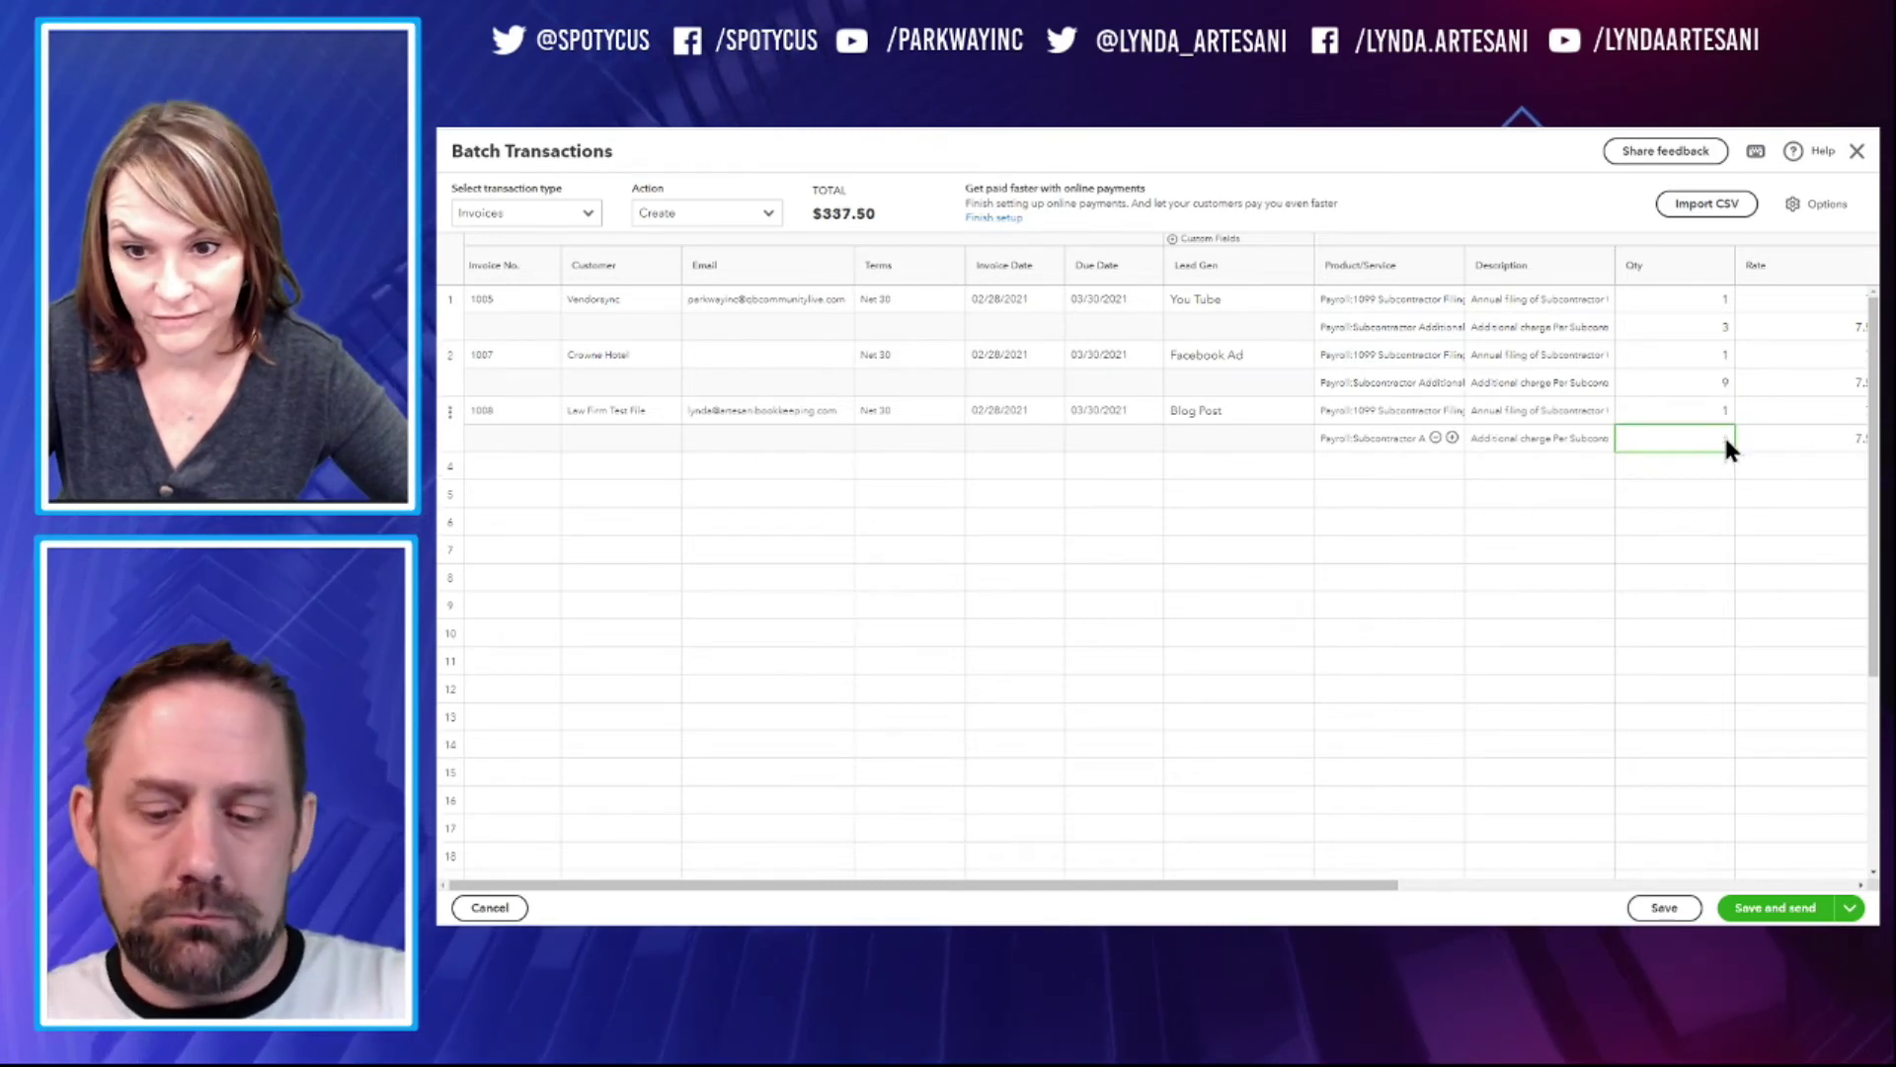
type("4")
key("Tab")
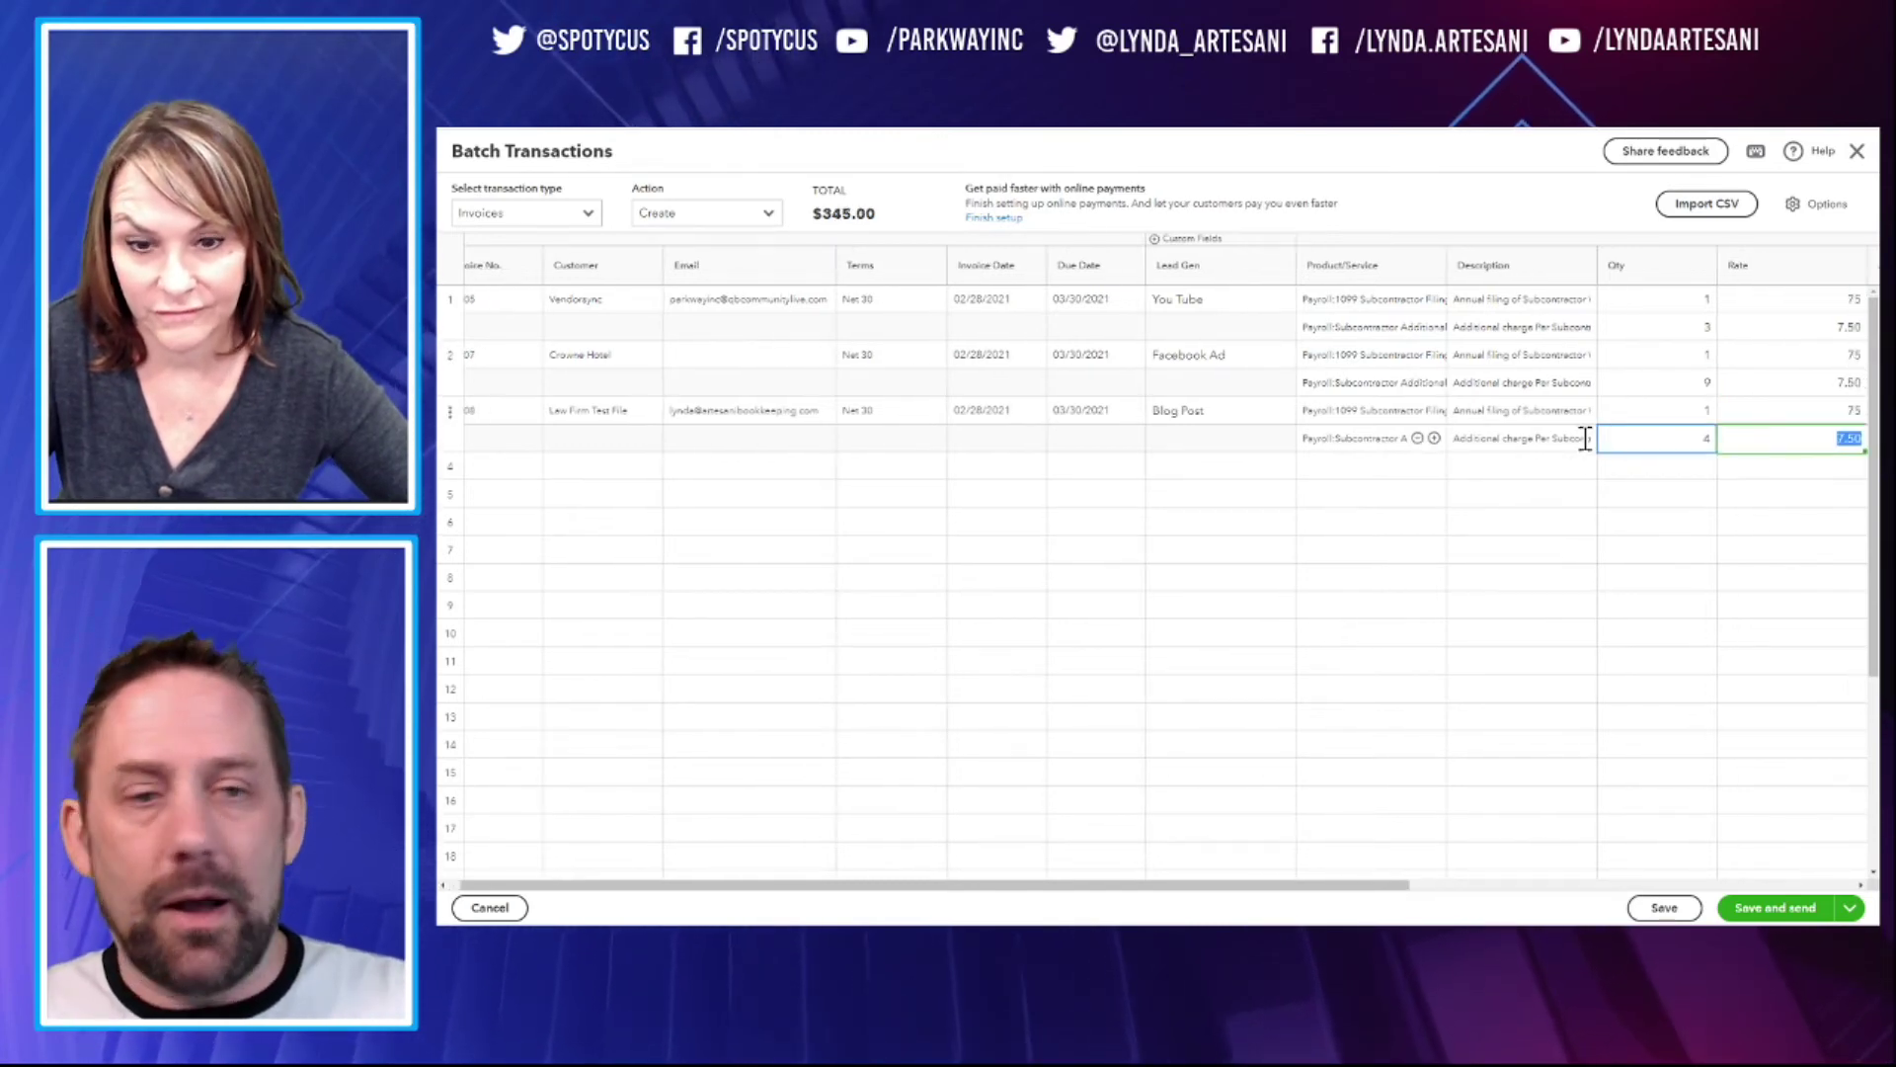
Enter Crowne Hotel's e-mail address and save all three invoices, totaling $345.00
left_click(726, 368)
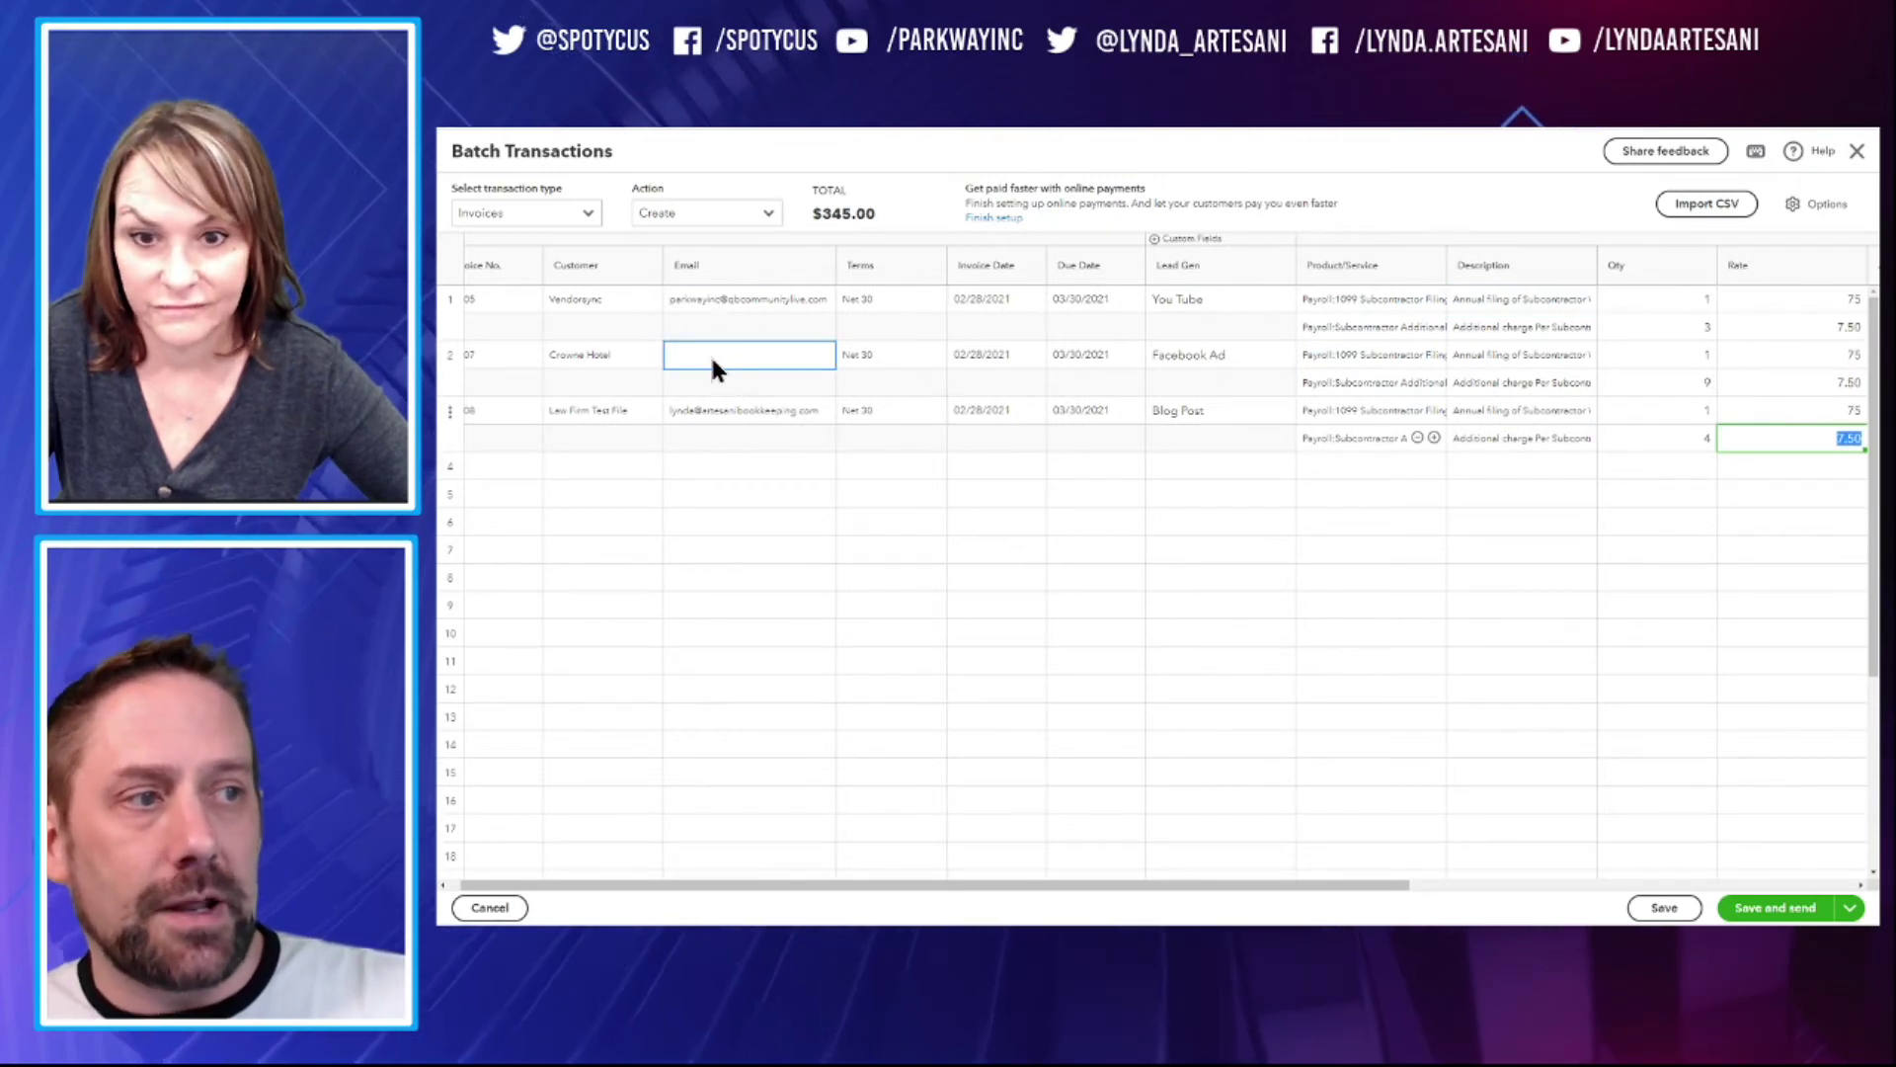
left_click(722, 364)
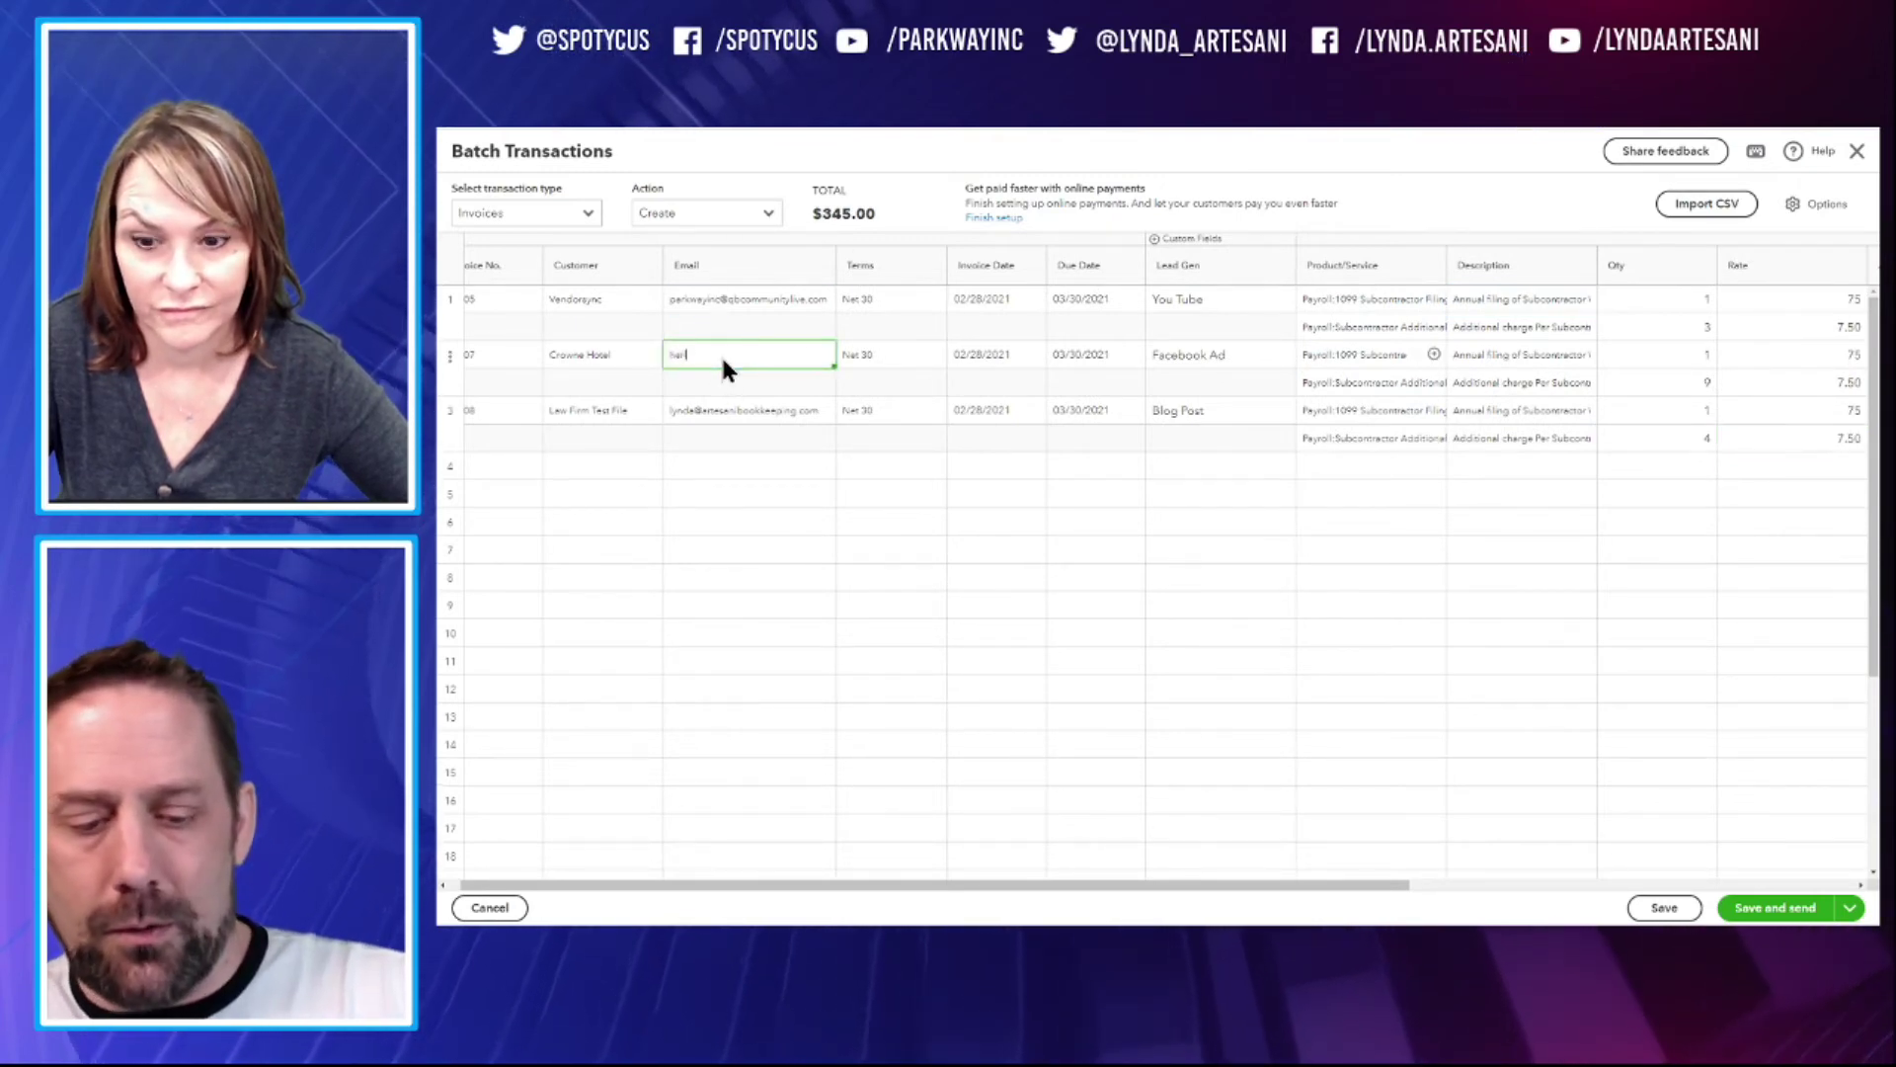
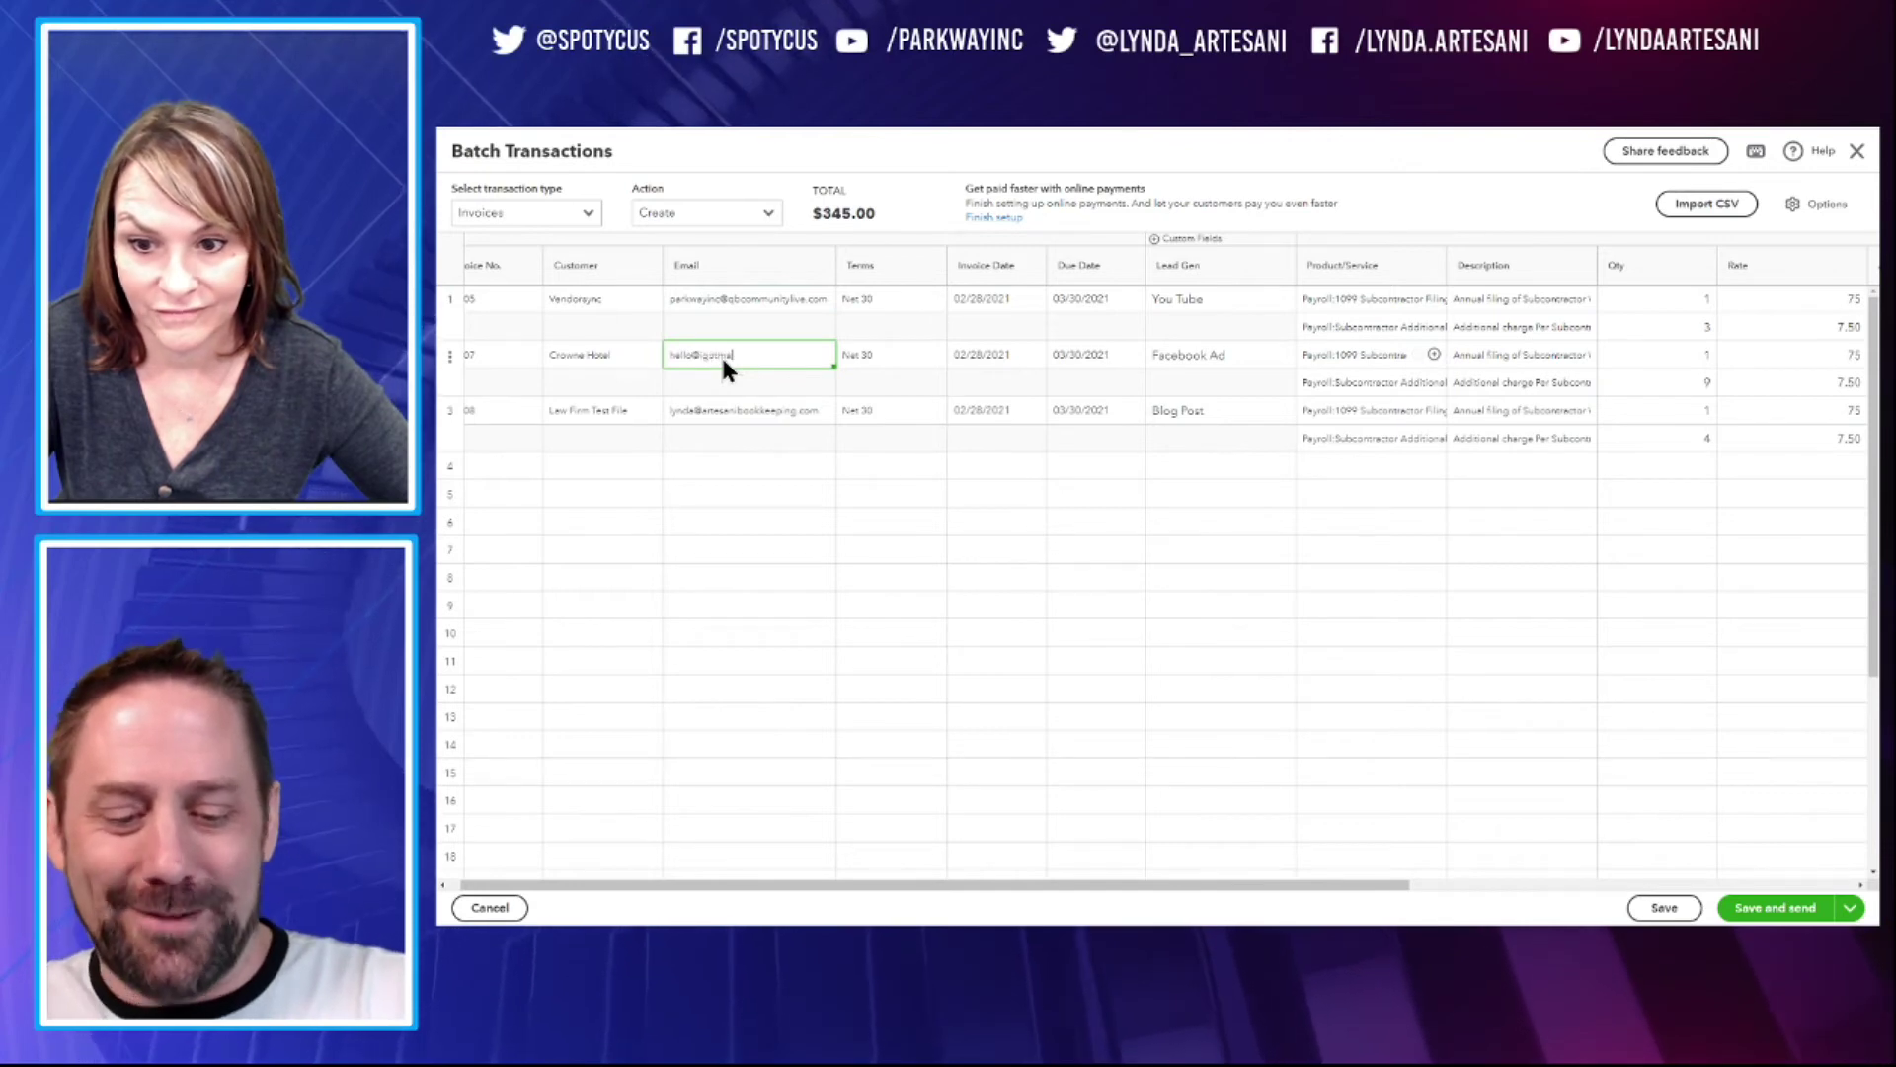
key("Tab")
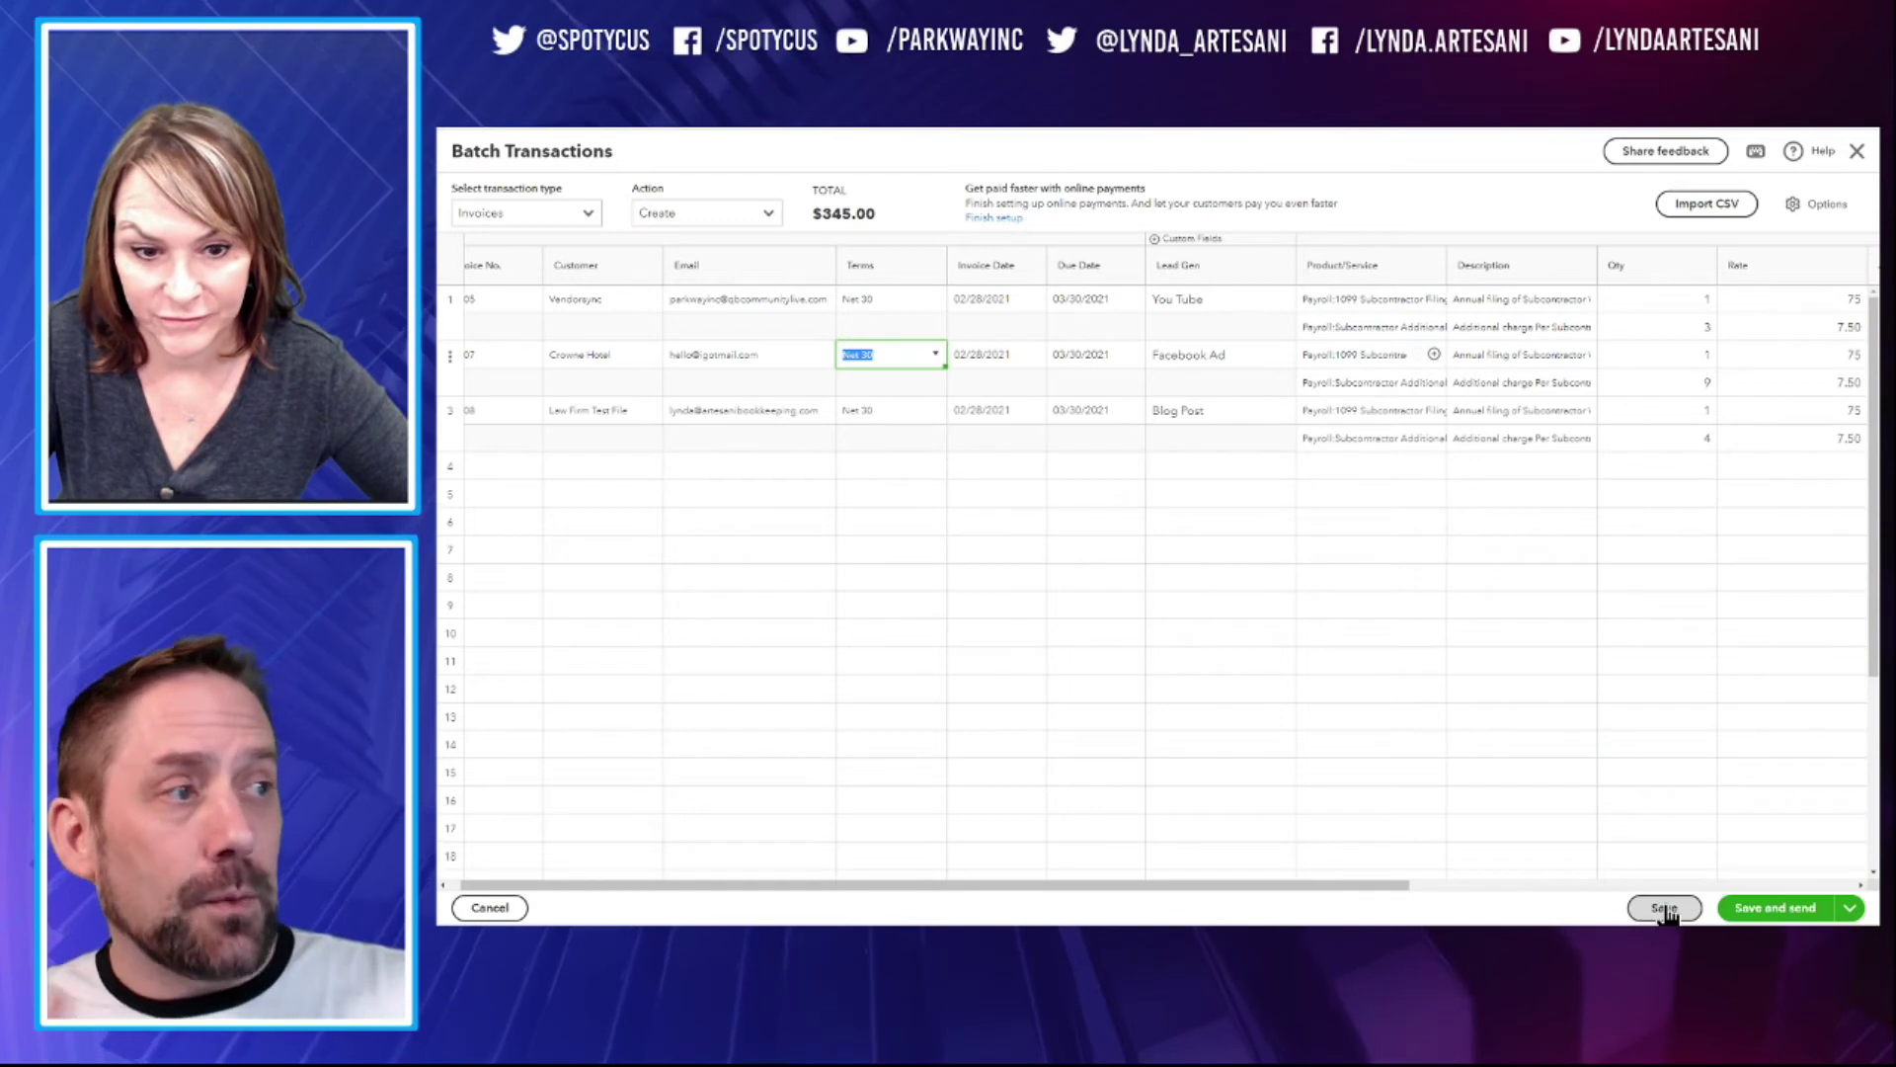
left_click(1850, 909)
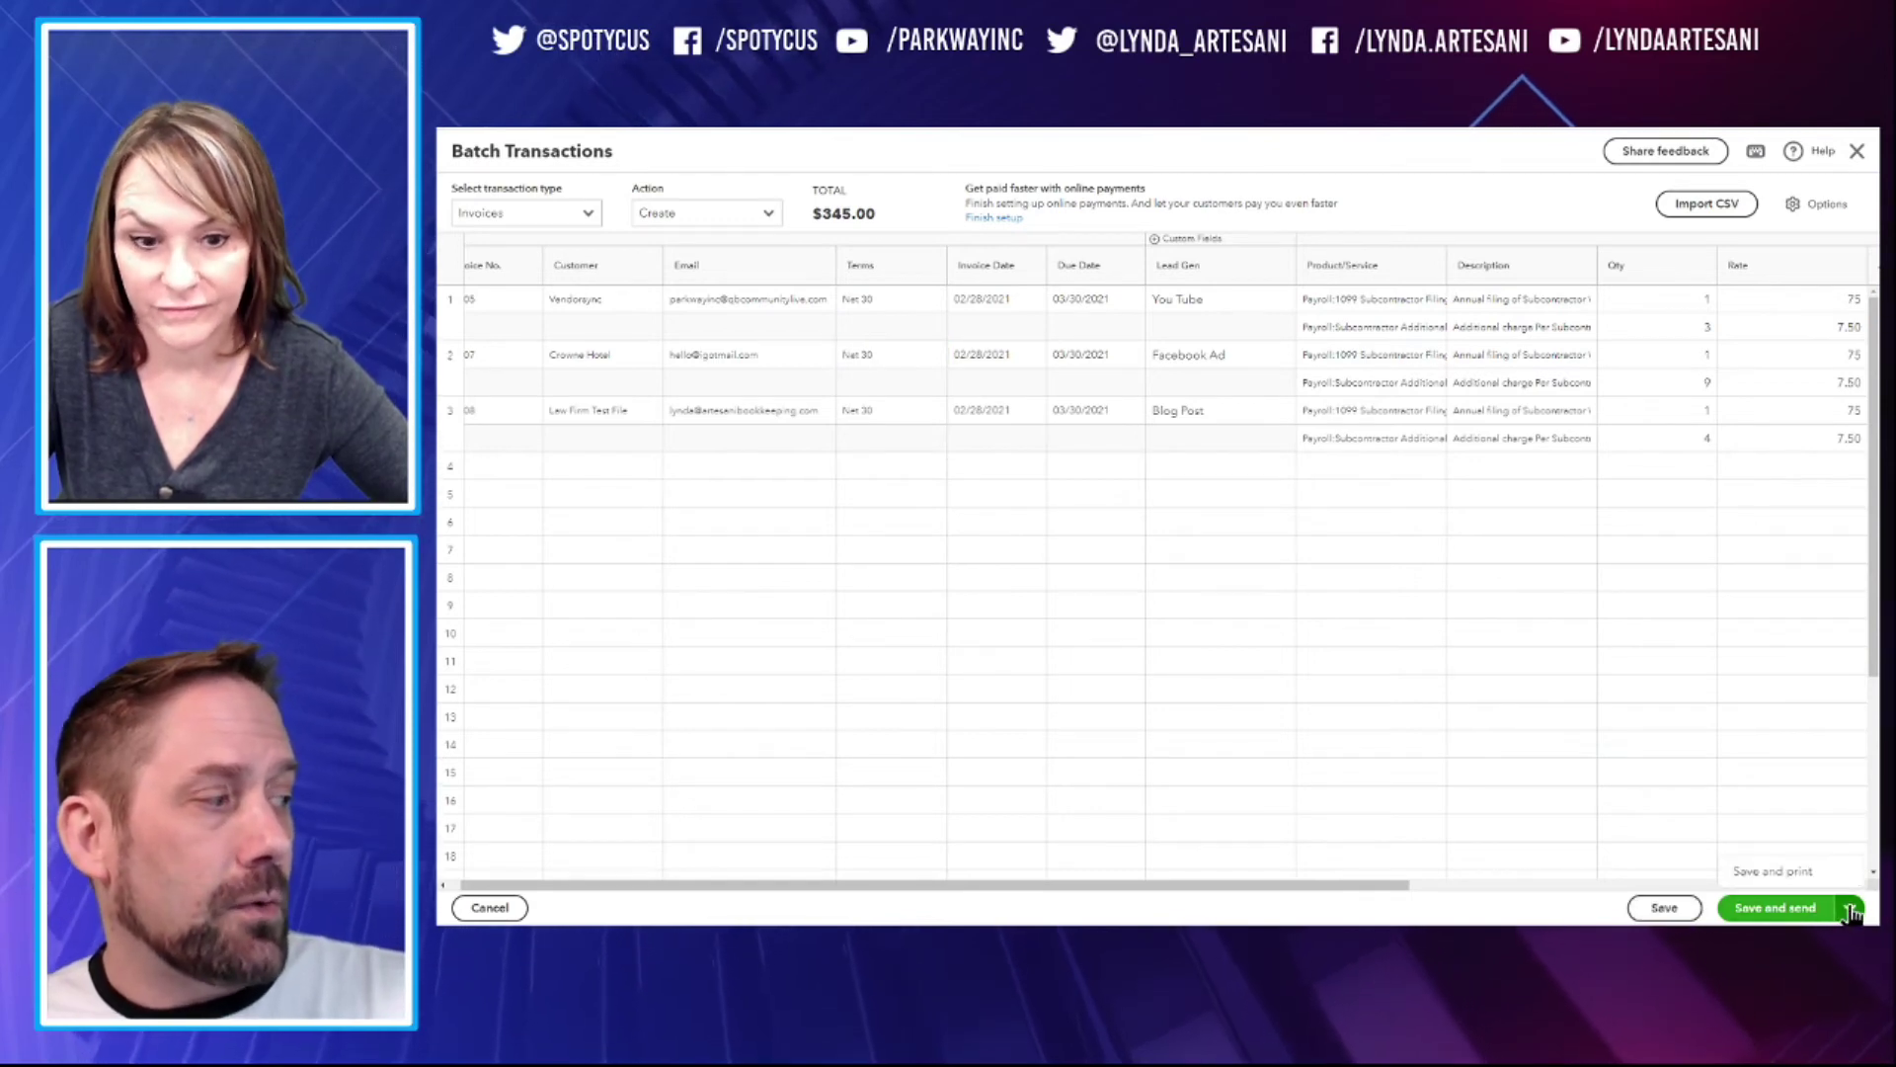
left_click(1664, 907)
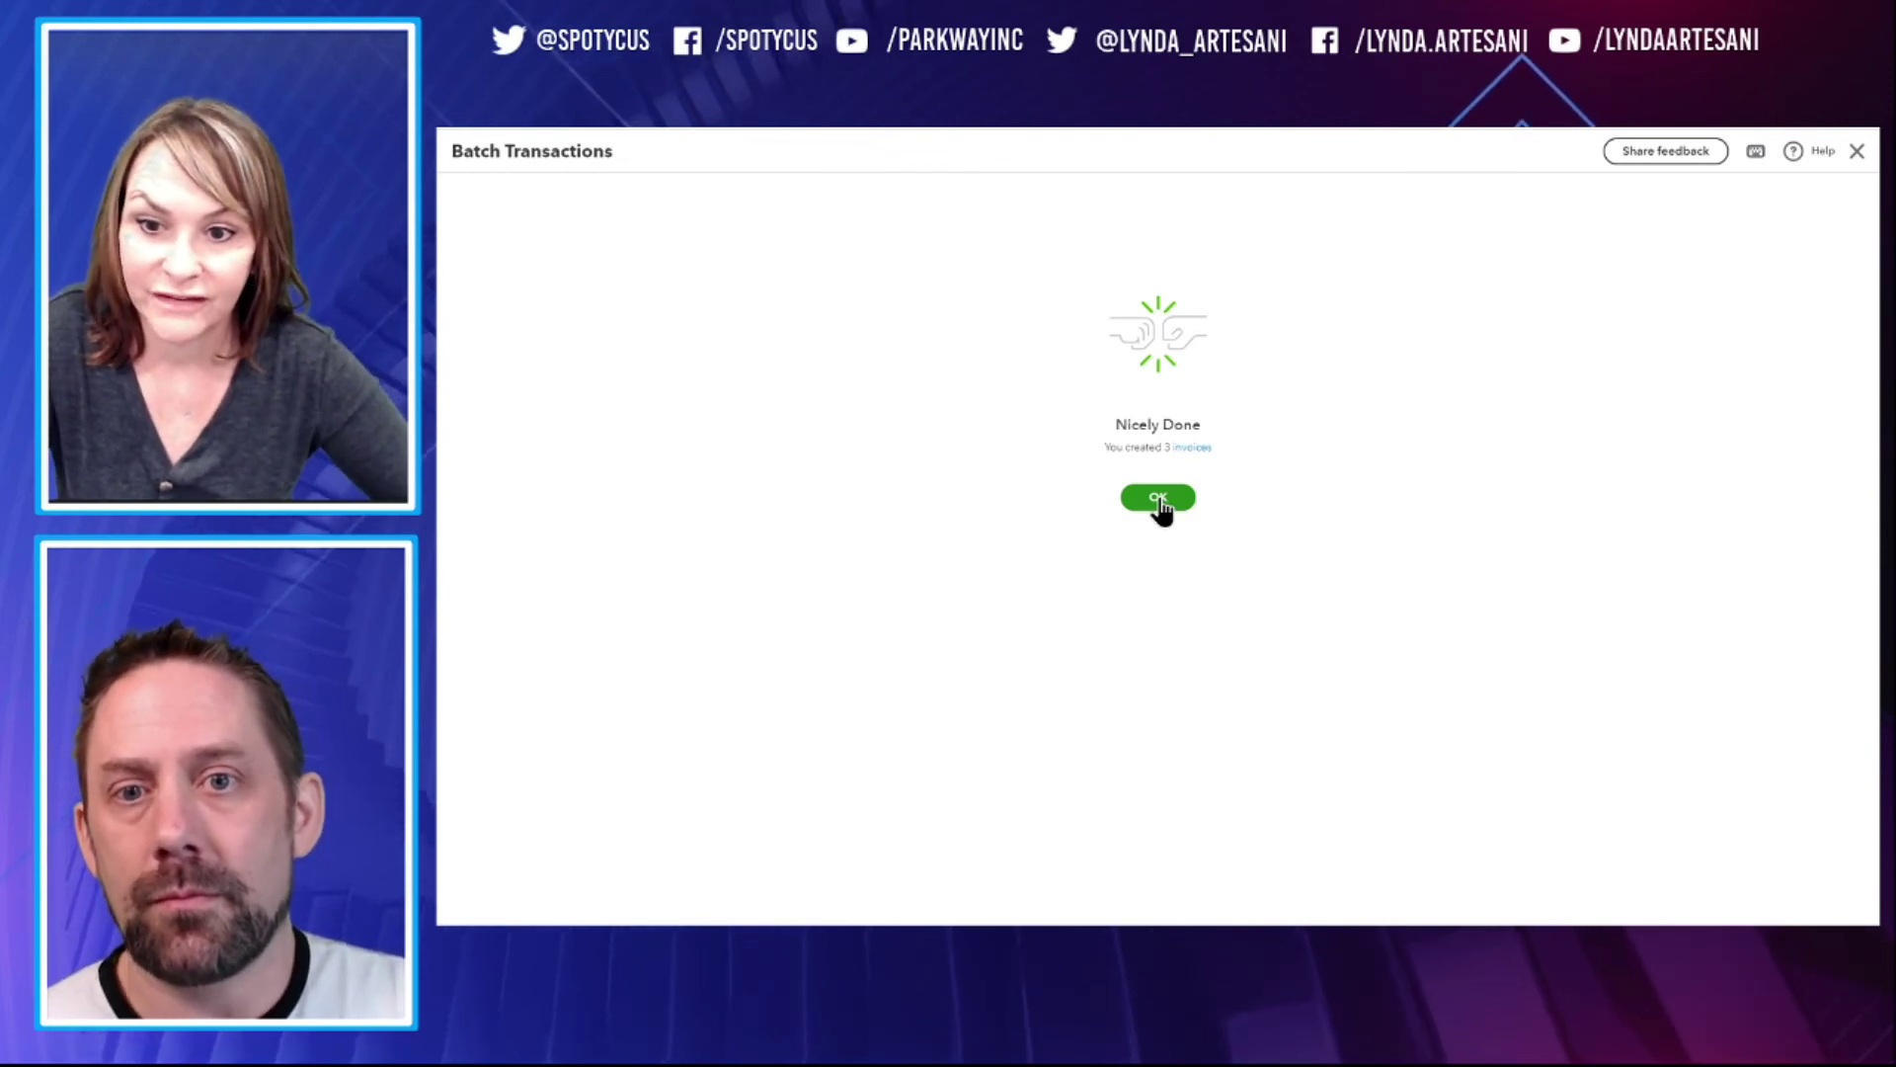
Dismiss the confirmation, filter Tasks to Me, and expand the Worker's Comp Audit task note
left_click(1160, 501)
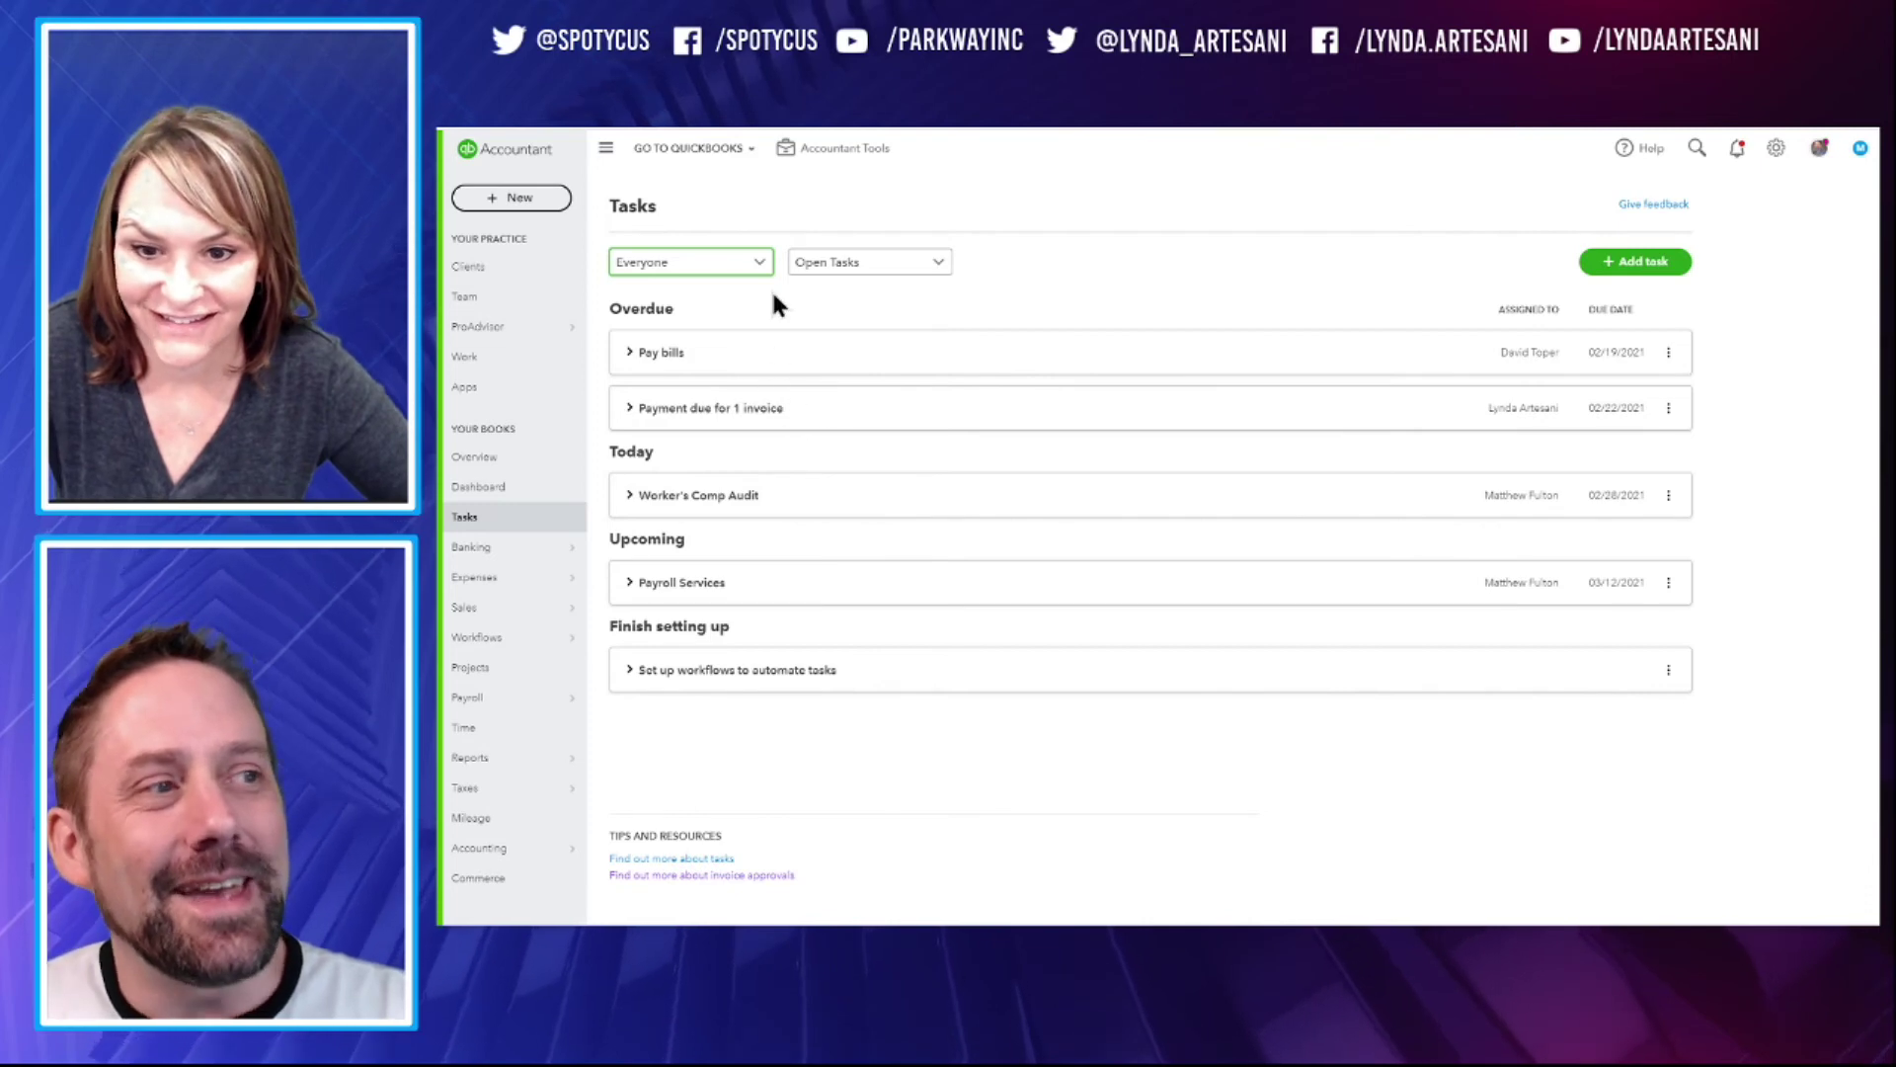
left_click(704, 264)
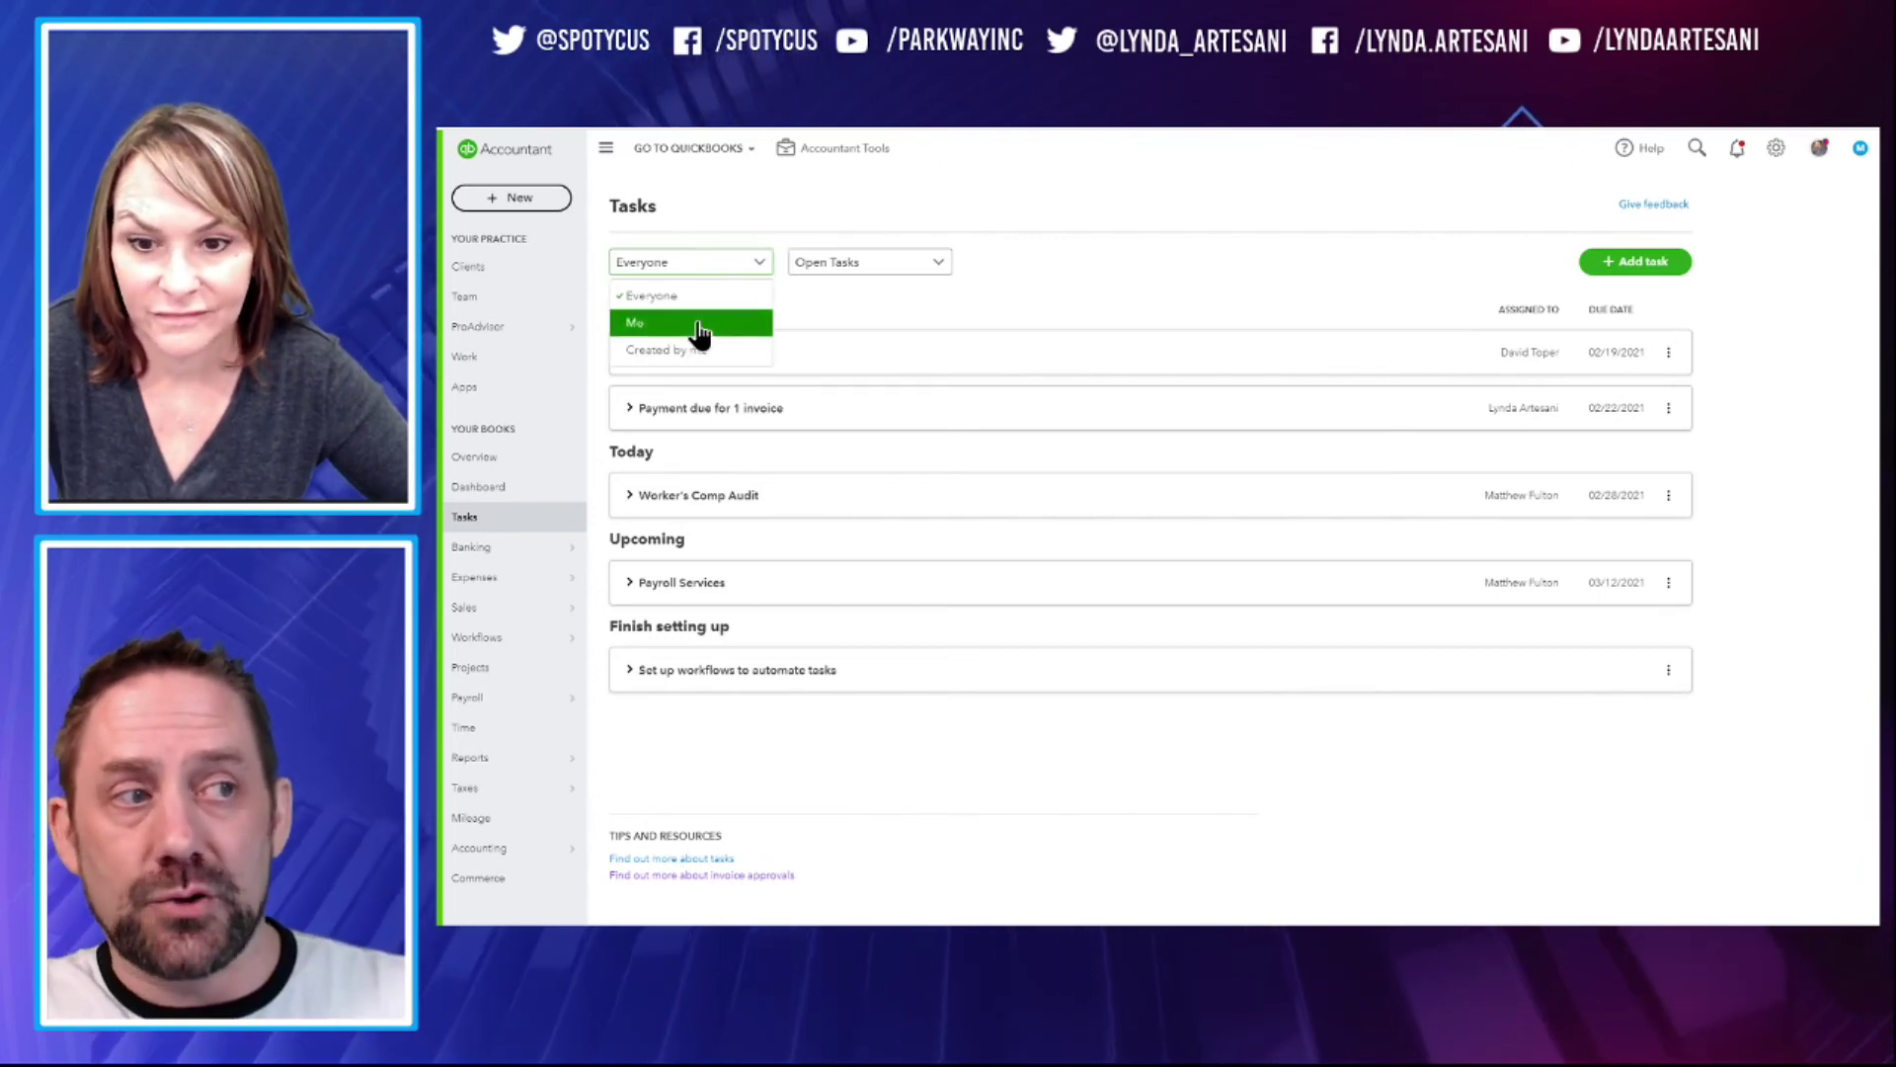
left_click(702, 316)
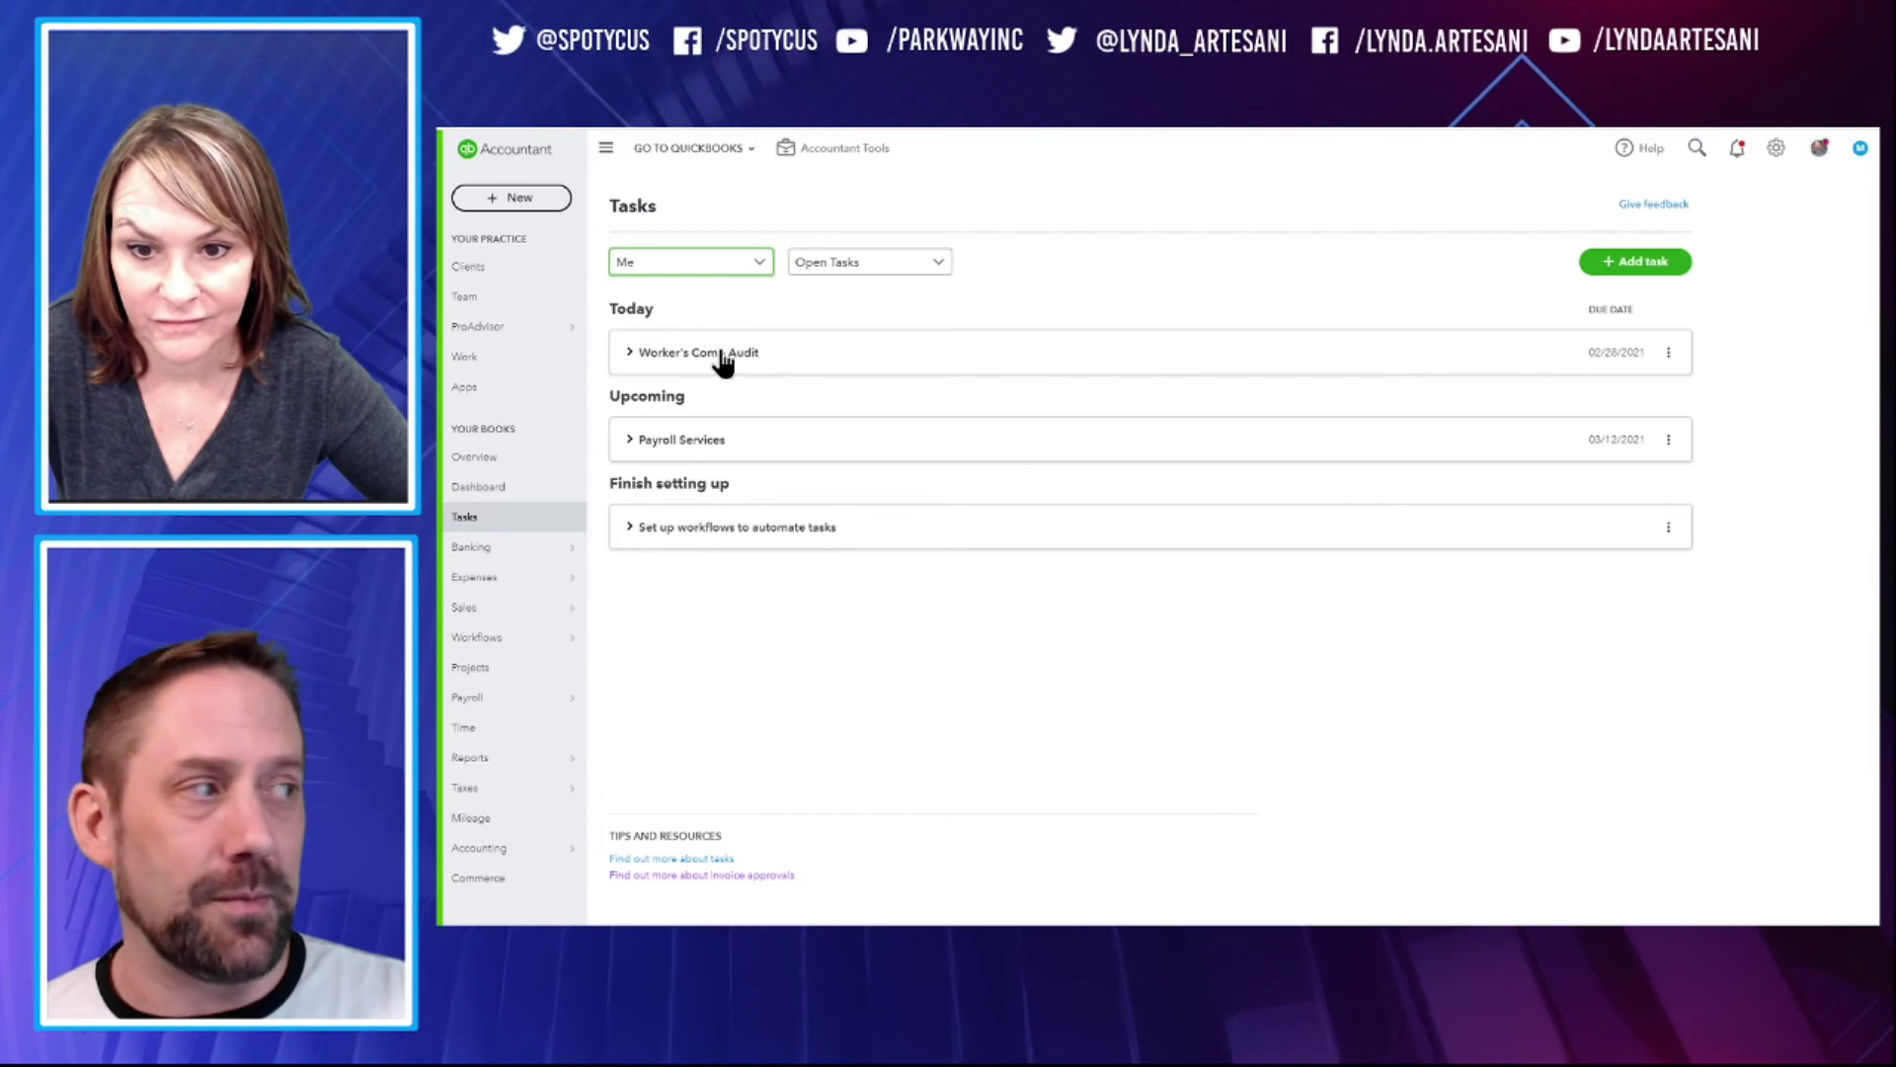
left_click(723, 354)
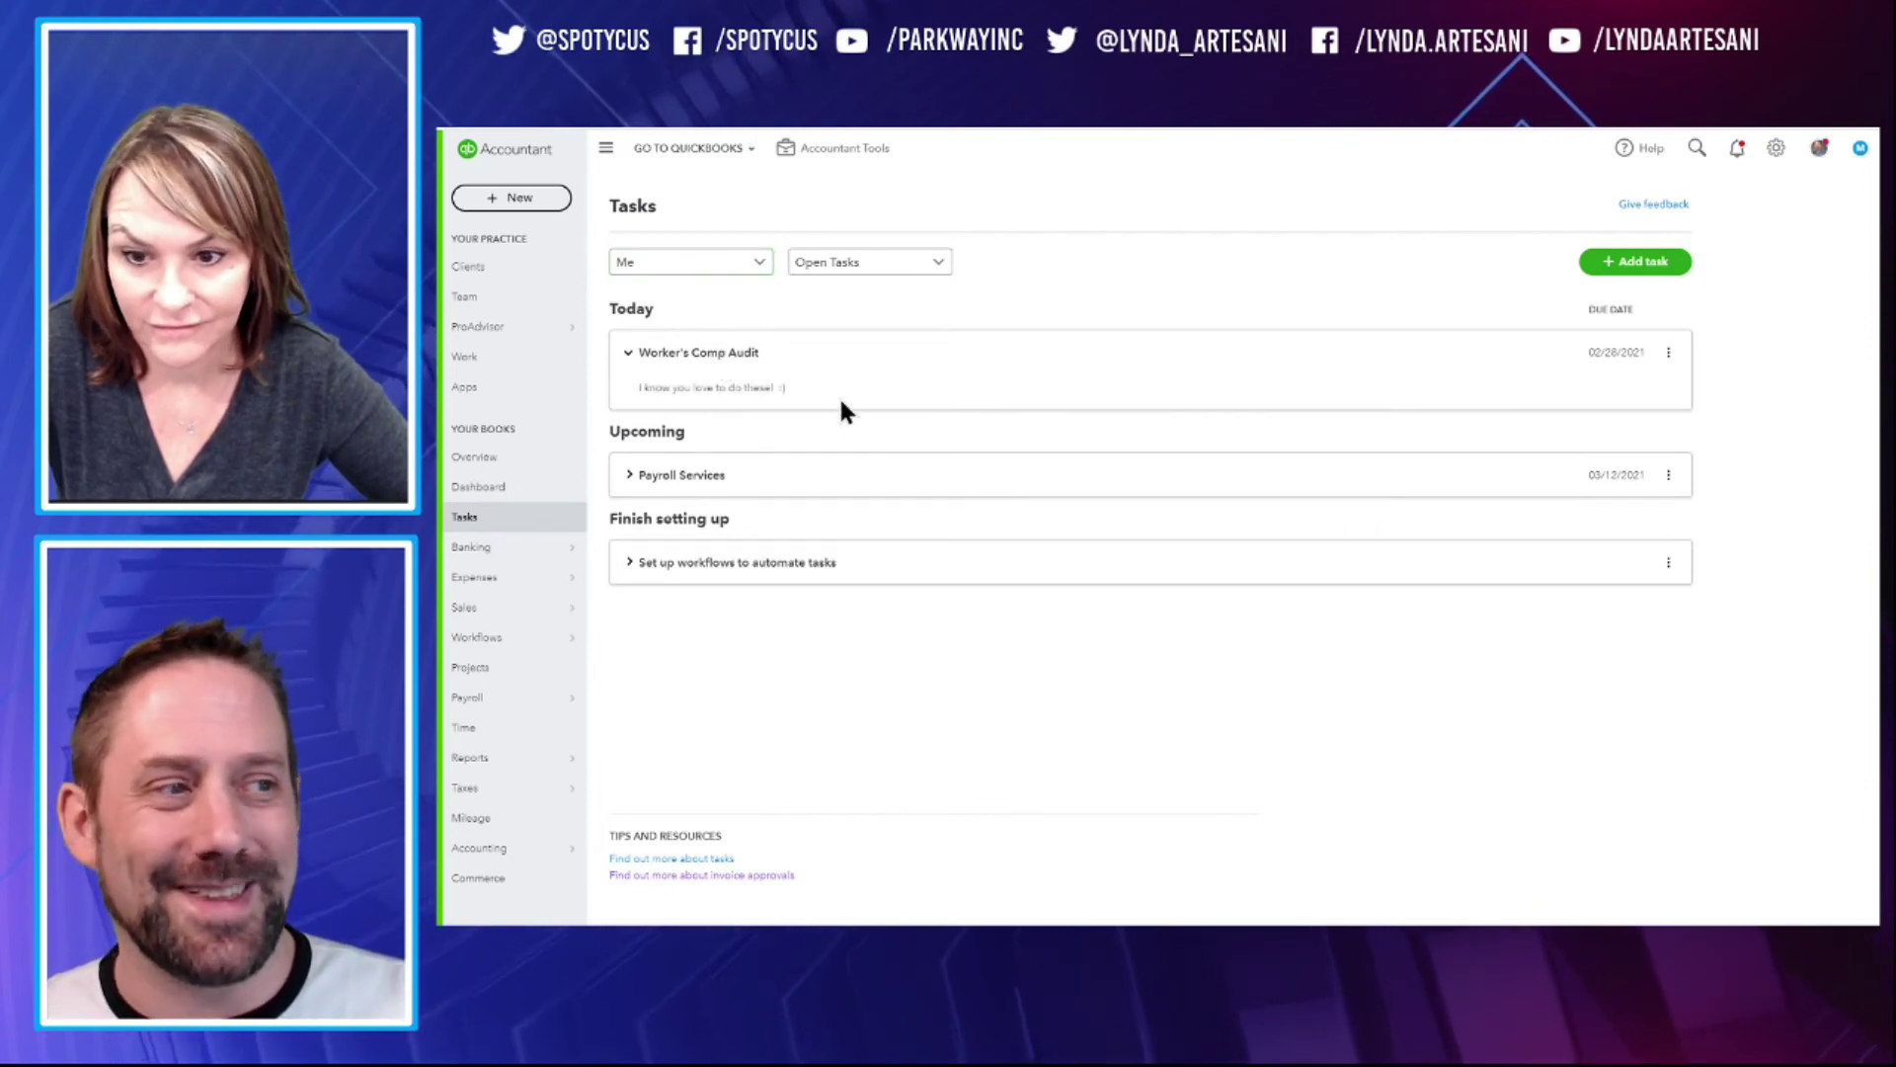